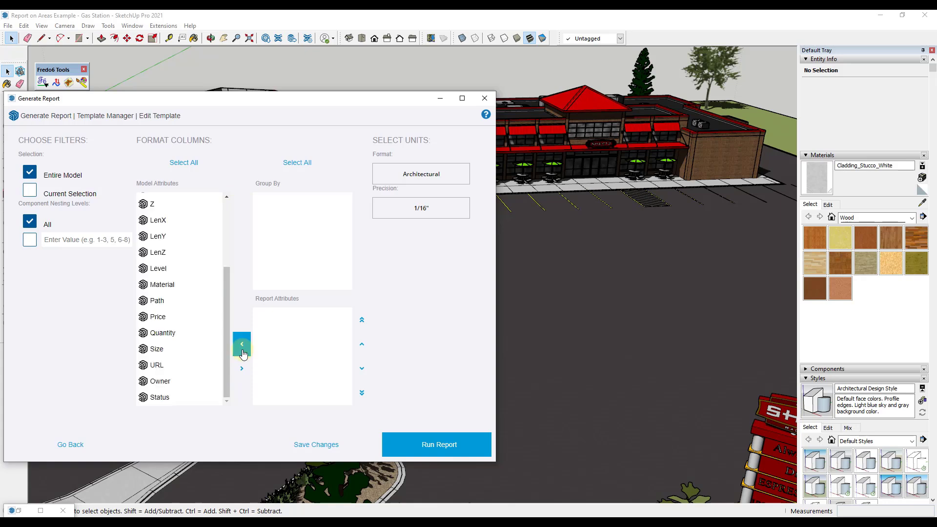
- Run a Generate Report on the entire model with all model attributes as report columns, review its contents, and close it
scroll(181, 215, up, 5)
click(183, 162)
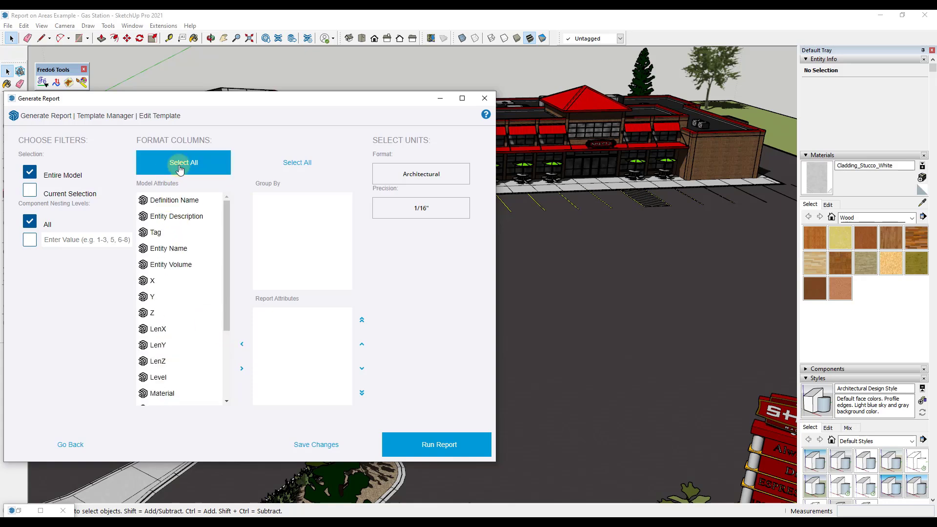
click(244, 372)
click(434, 446)
drag(347, 415, 253, 424)
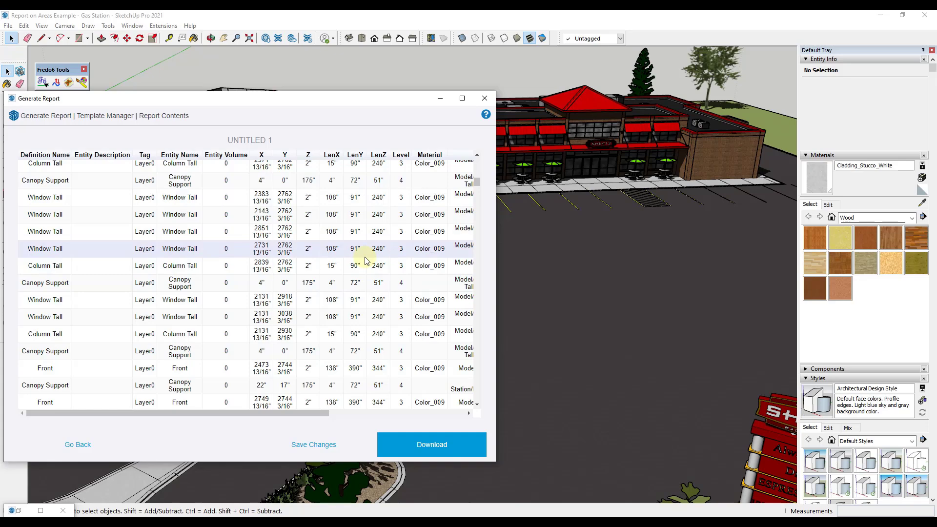
click(485, 98)
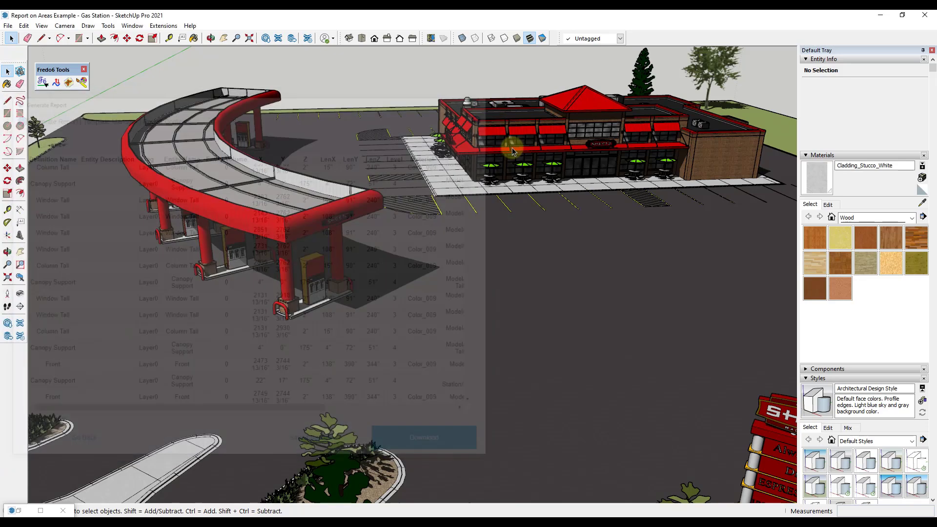
scroll(541, 224, up, 2)
scroll(558, 210, up, 2)
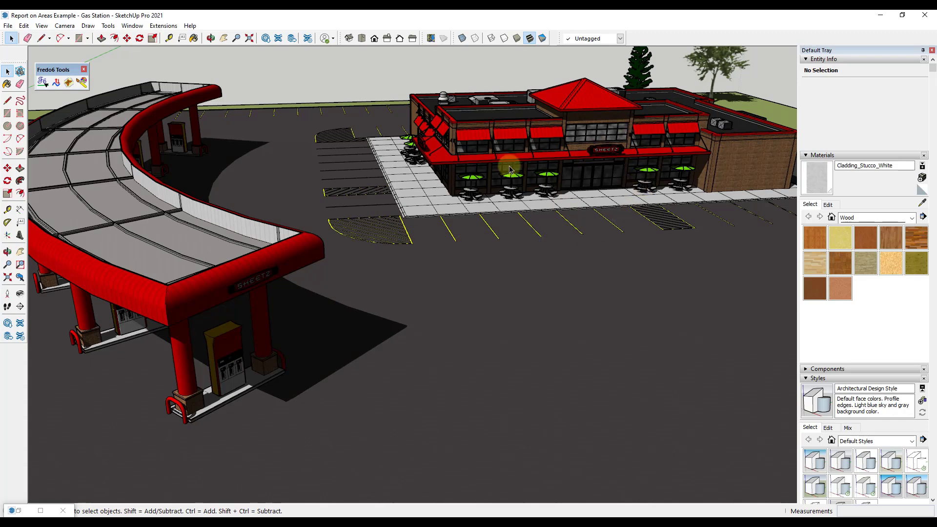
scroll(429, 207, up, 6)
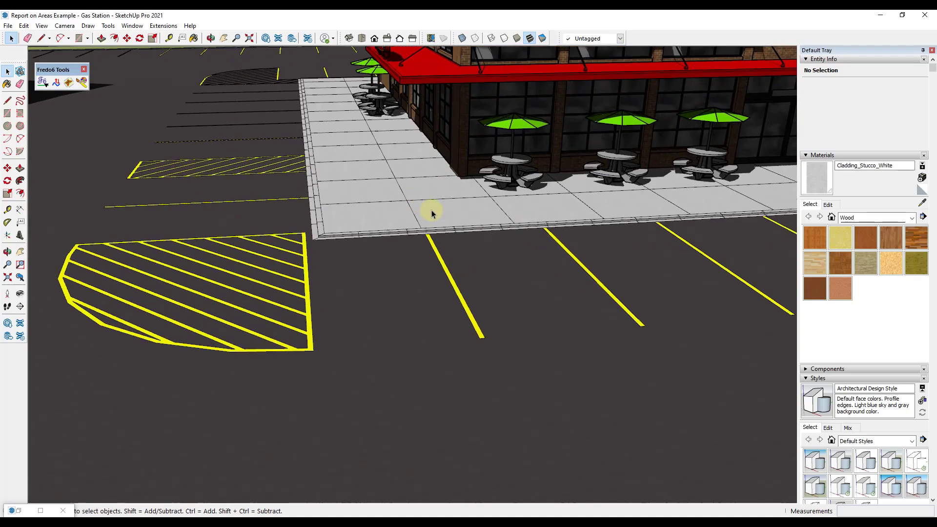
scroll(422, 221, down, 1)
scroll(427, 242, down, 3)
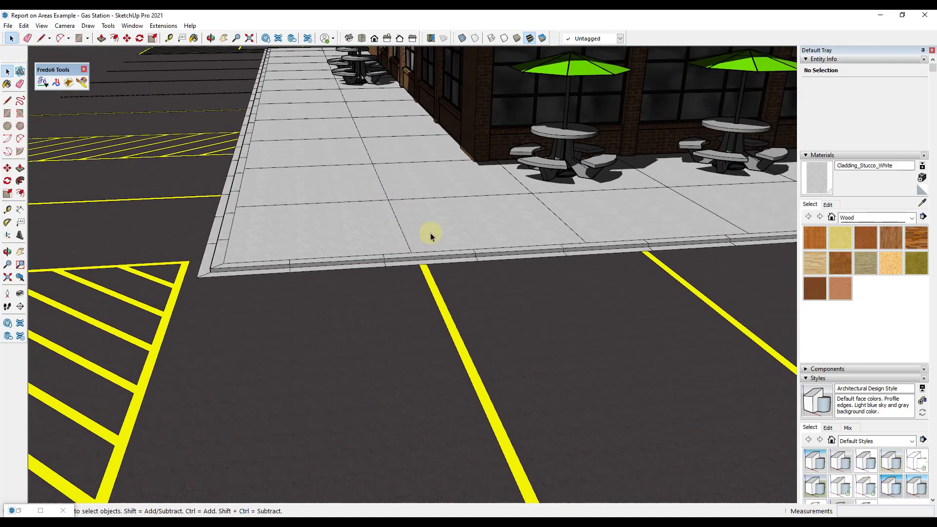
scroll(455, 135, down, 3)
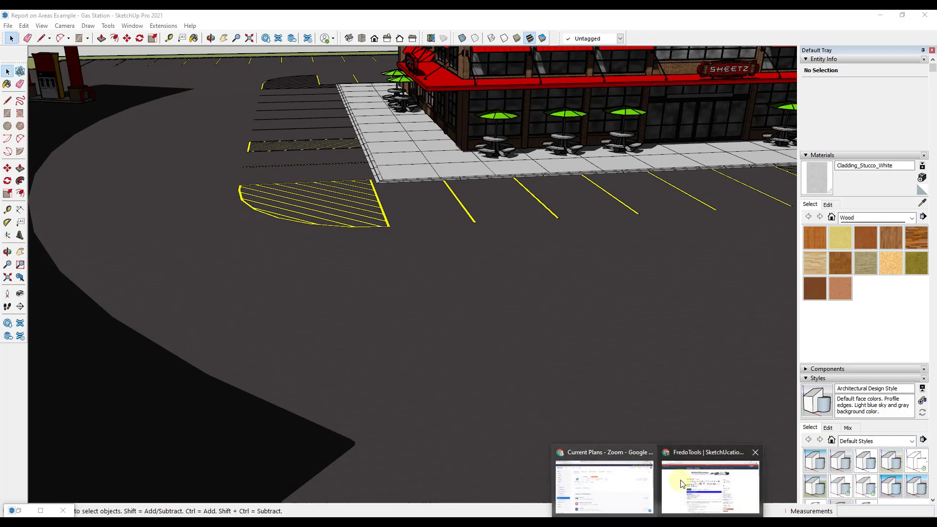
- Switch to Chrome to view the FredoTools plugin page on SketchUcation, and return to SketchUp
click(681, 483)
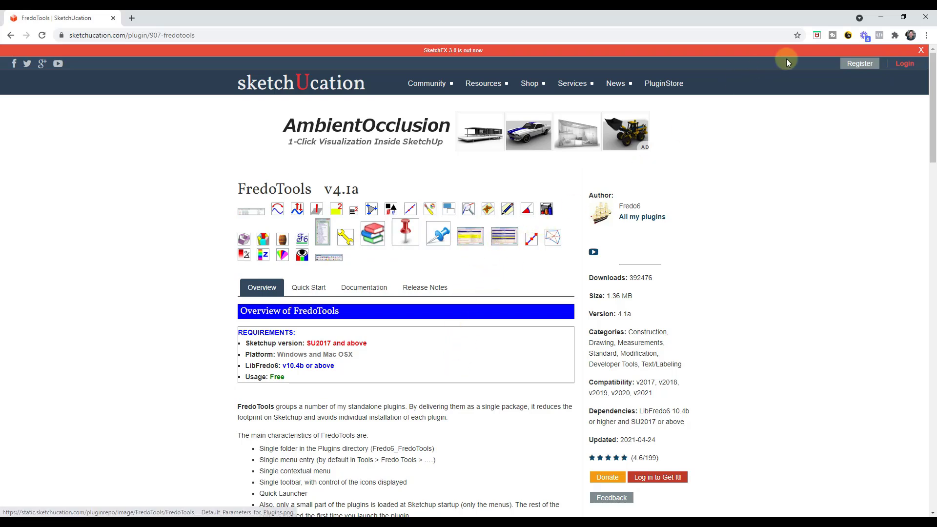
click(881, 19)
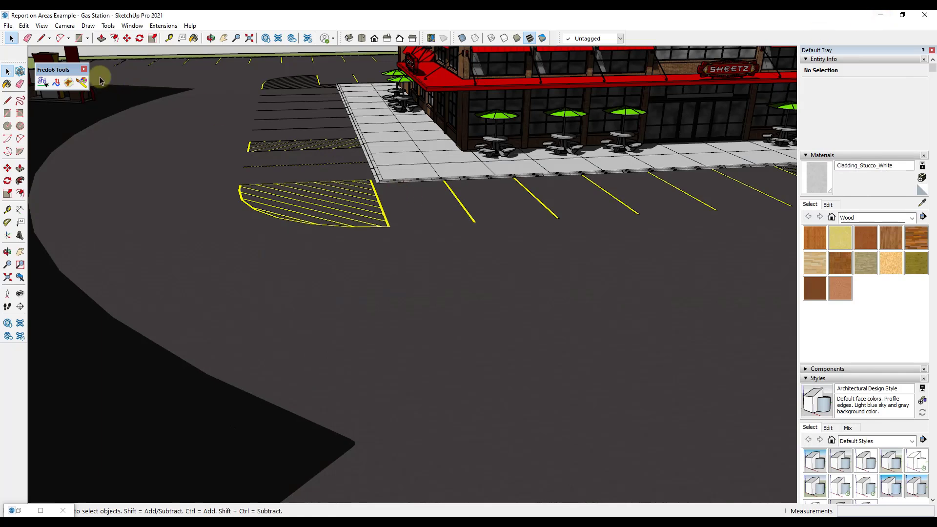
- Launch Report on Areas from the Fredo Tools collection for the current context
drag(59, 70, 75, 61)
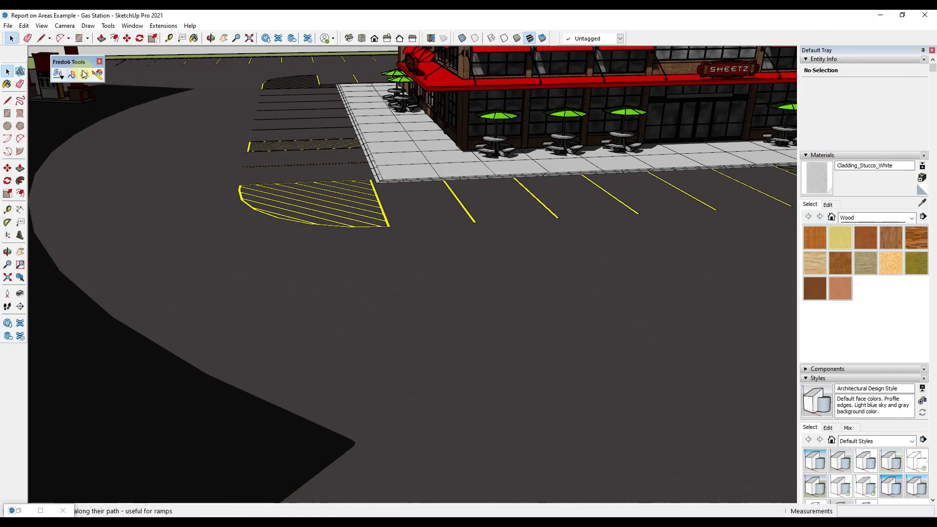
click(59, 79)
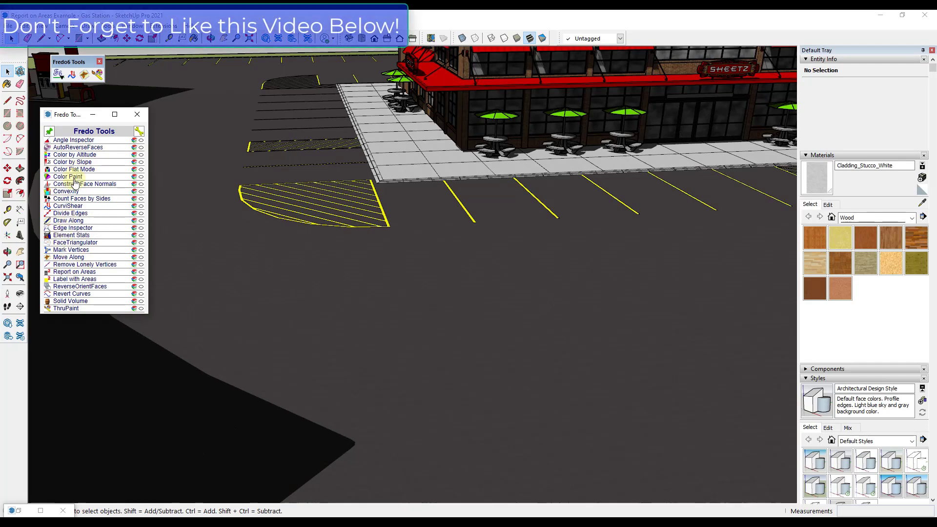
click(74, 272)
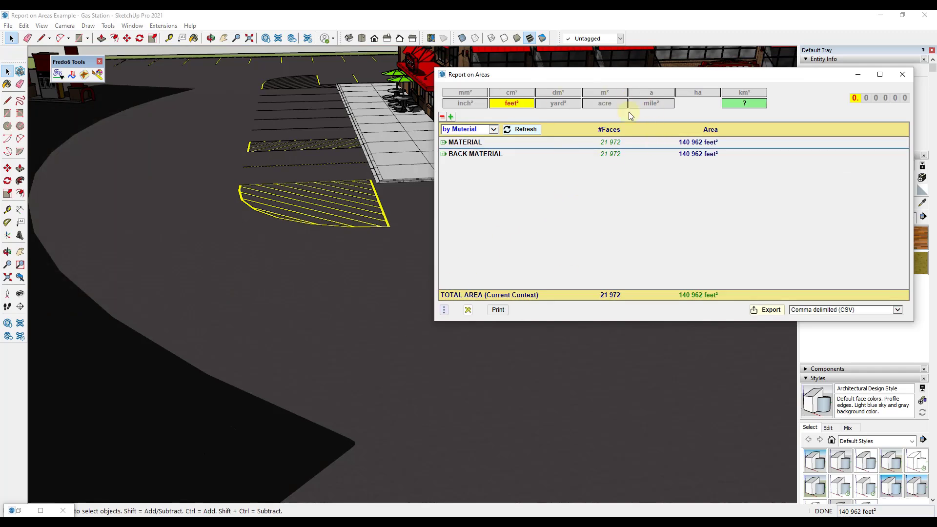
drag(682, 80, 305, 117)
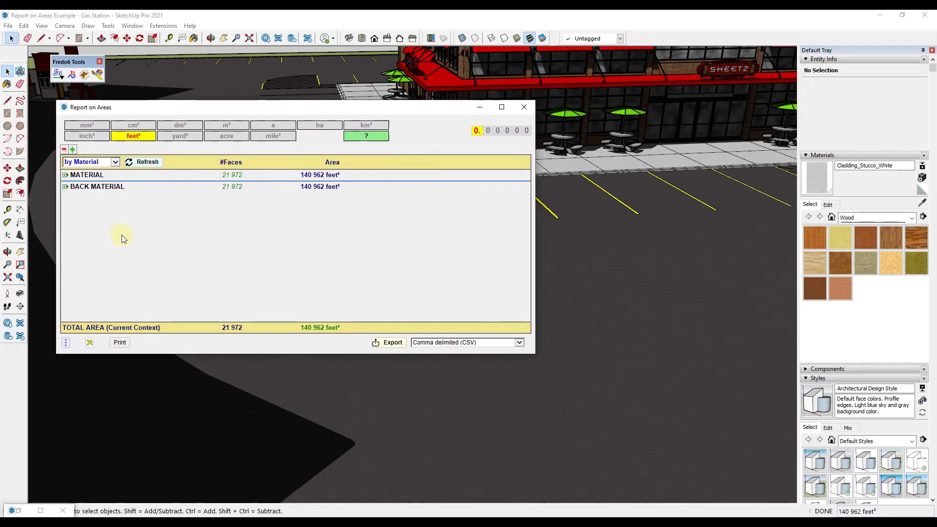
- Leave the component's editing context and refresh the area report for the whole model
scroll(577, 257, down, 10)
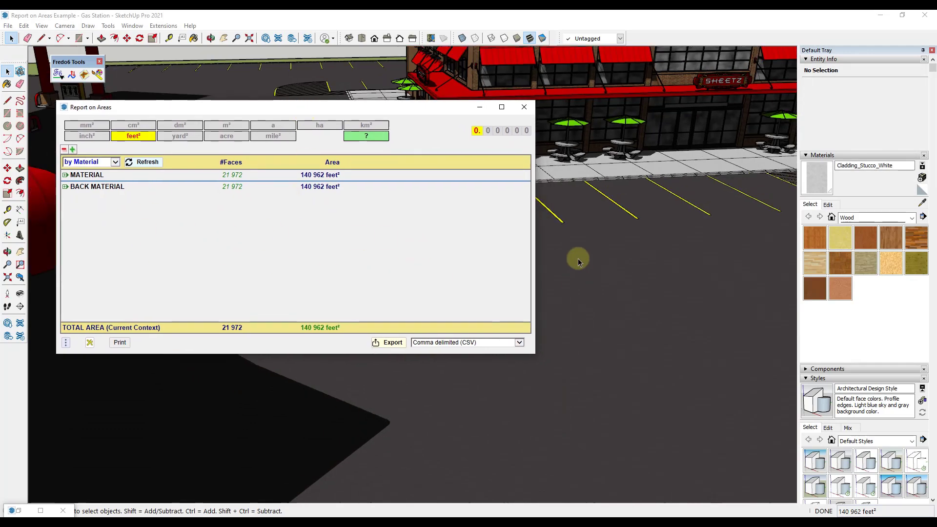
right_click(596, 104)
click(610, 106)
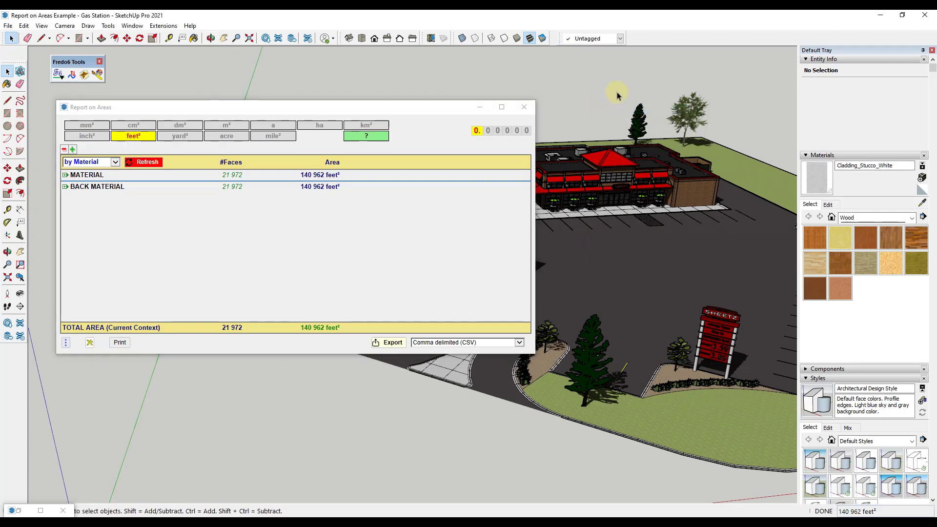
click(149, 161)
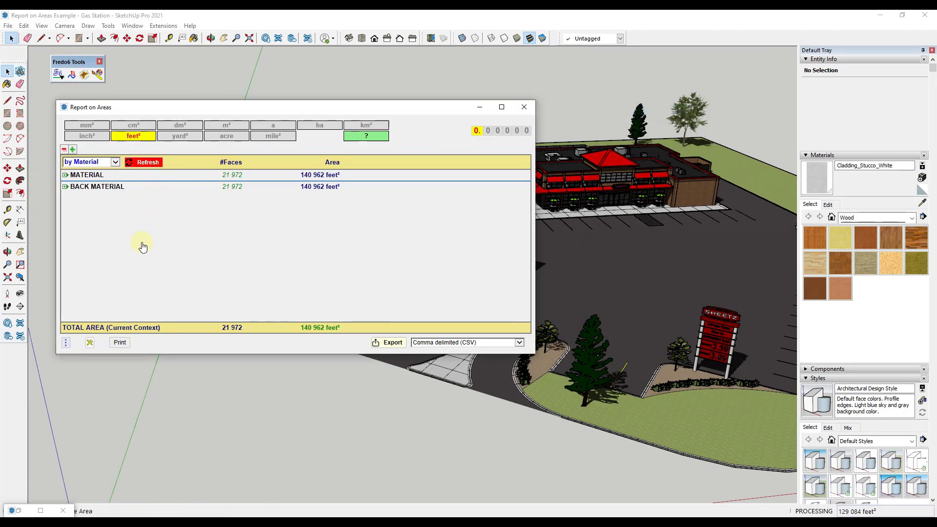
click(139, 161)
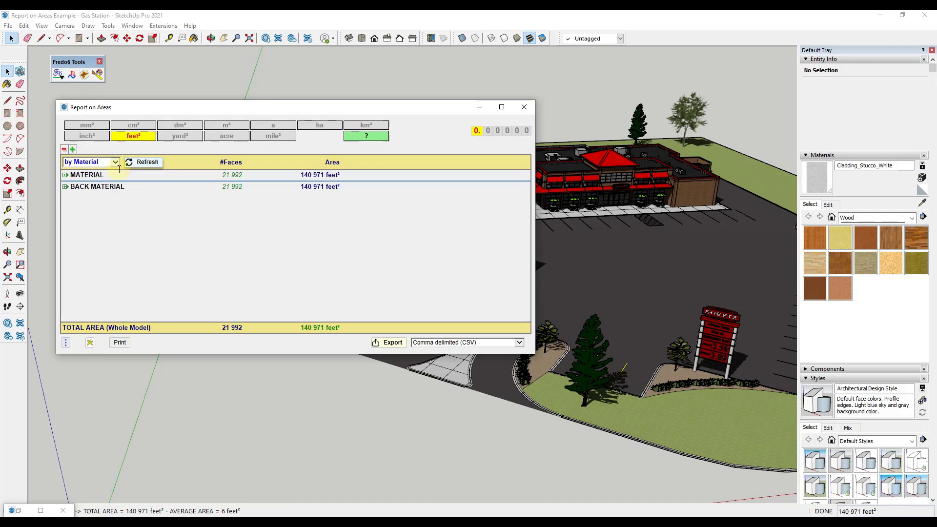
- Minimize the area report and draw a rectangle of about 313 ft² on the ground in front of the gas station site
scroll(717, 257, up, 2)
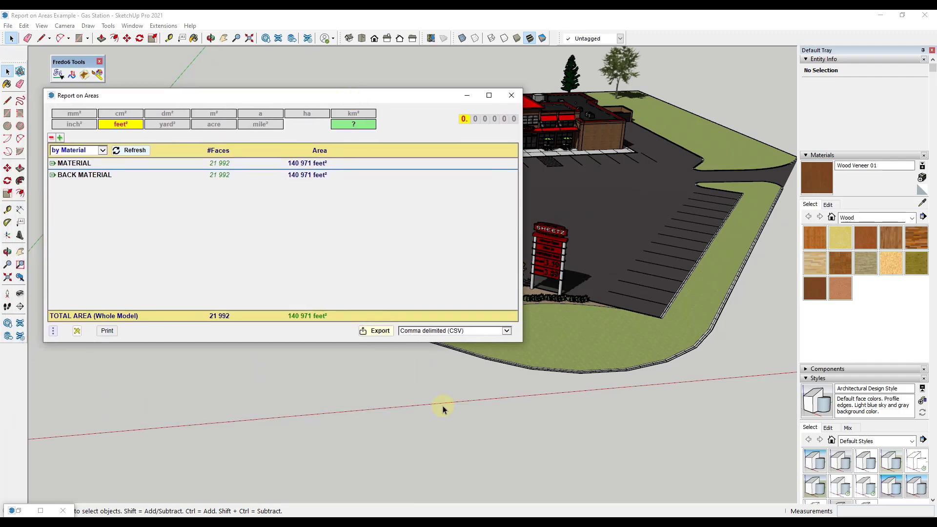
click(470, 94)
scroll(405, 360, down, 3)
scroll(391, 410, up, 2)
key(r)
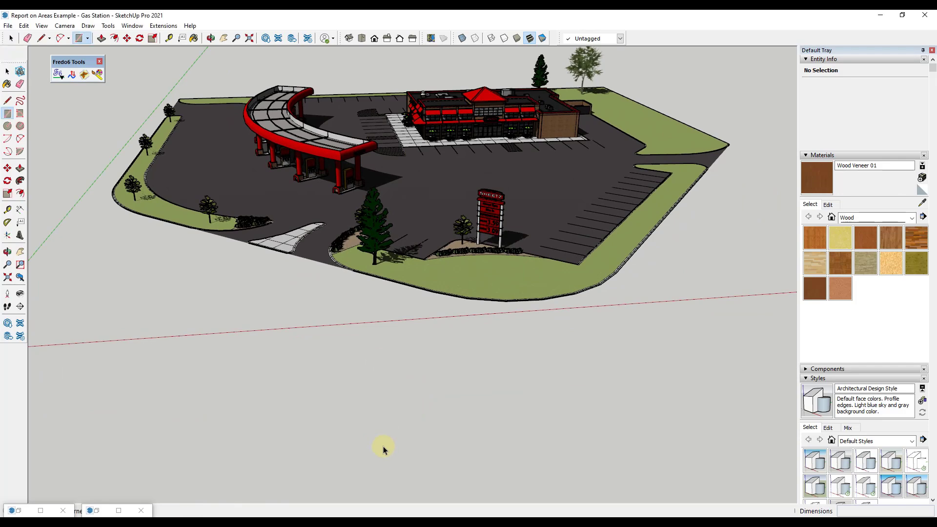
click(399, 432)
click(453, 384)
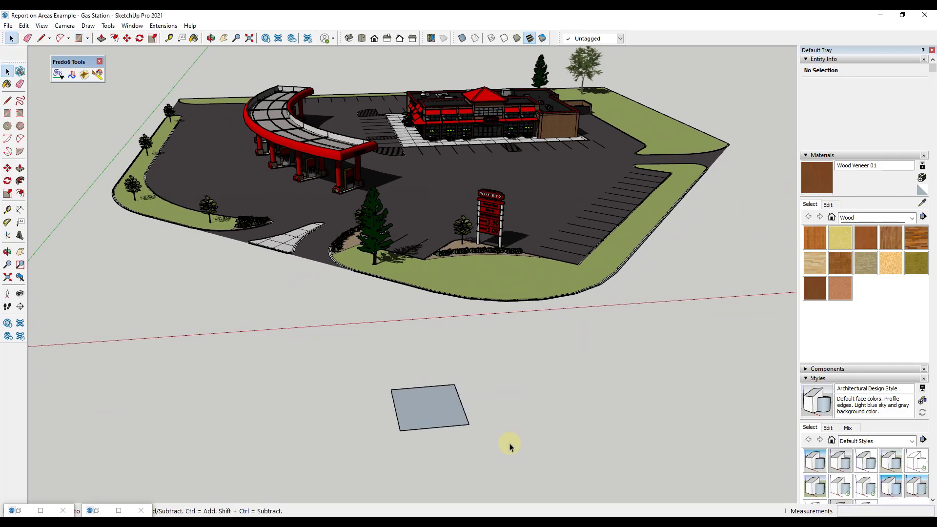
- Reverse the face of the new rectangle
scroll(406, 402, up, 5)
right_click(446, 358)
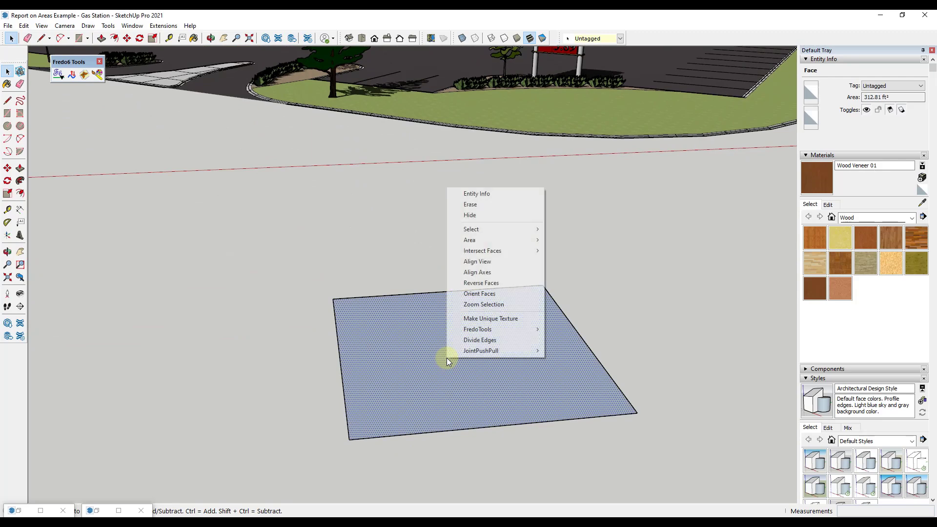
click(480, 283)
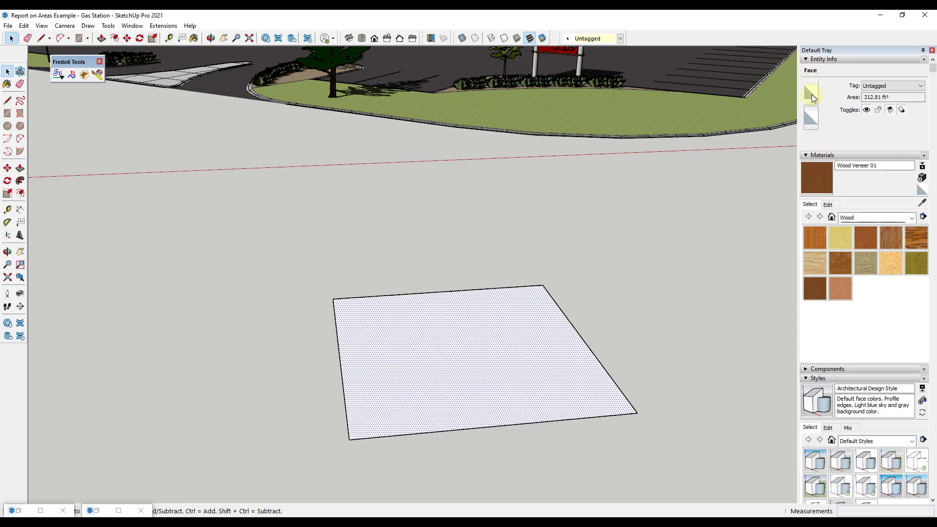
- Paint both sides of the rectangle with the Wood Veneer 01 material
click(814, 176)
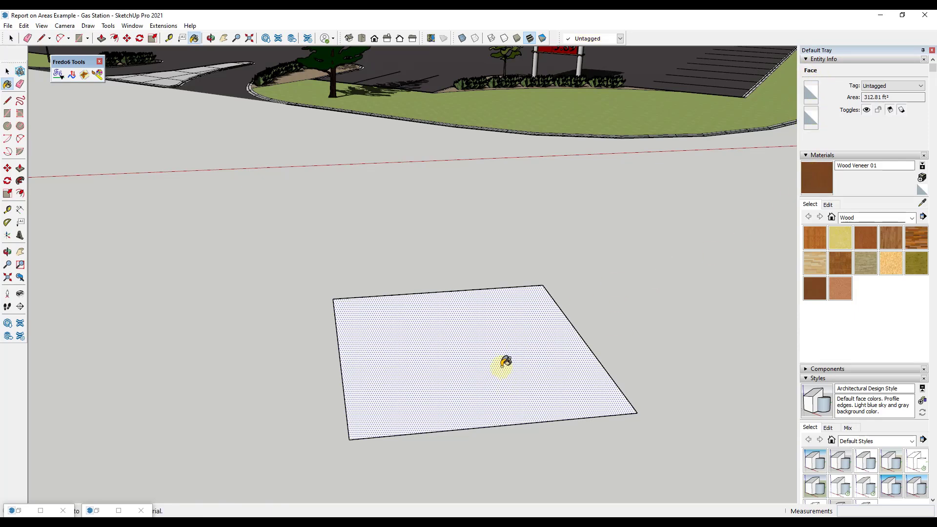
click(511, 352)
mouse_move(508, 351)
middle_down()
mouse_move(508, 136)
mouse_move(488, 320)
mouse_move(502, 215)
mouse_move(525, 433)
mouse_move(523, 325)
middle_up()
scroll(519, 328, up, 3)
key(space)
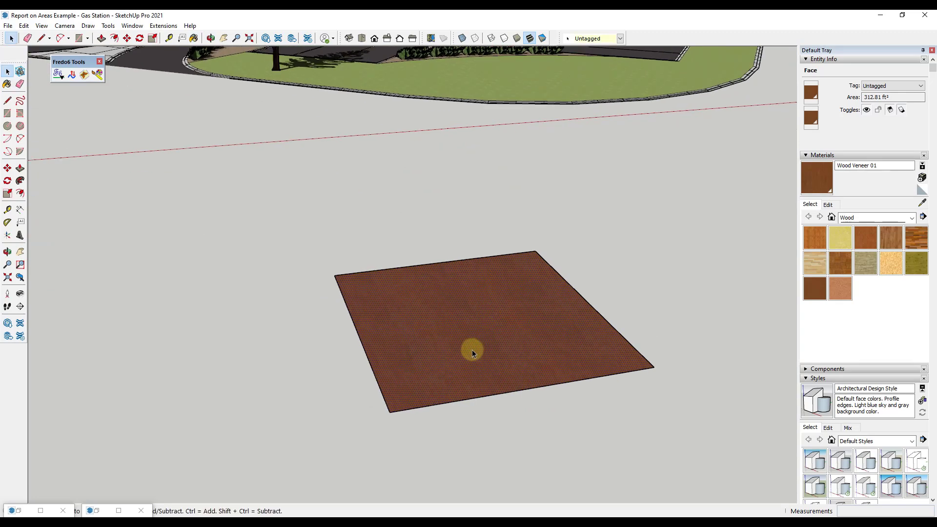
scroll(473, 349, up, 1)
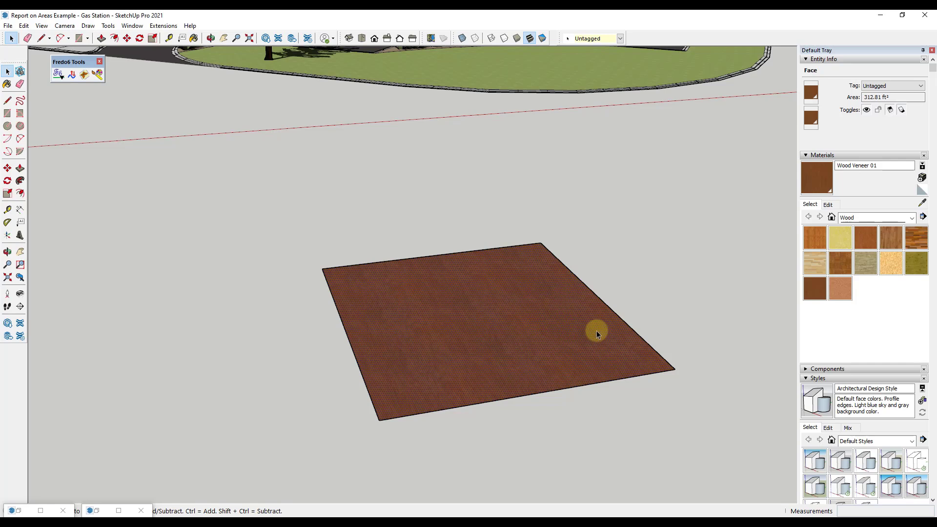
middle_drag(508, 261, 529, 54)
middle_drag(534, 303, 504, 379)
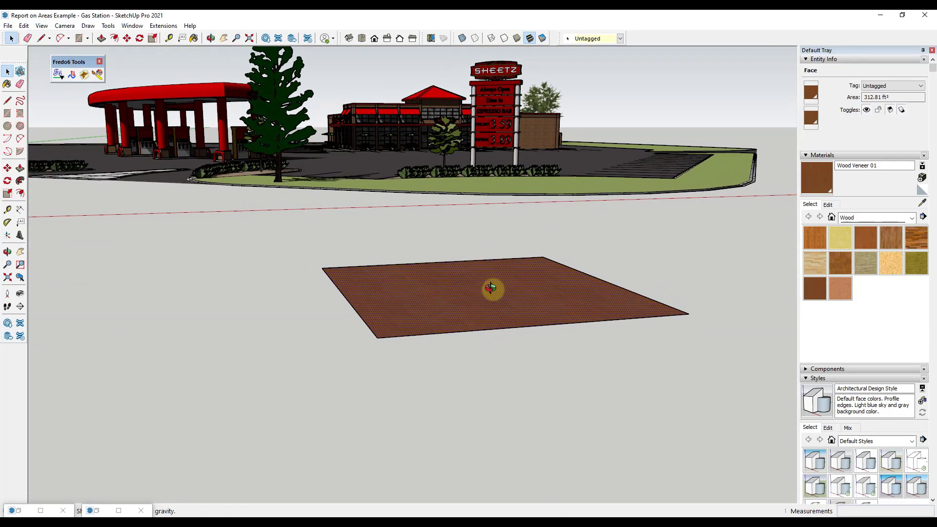
middle_drag(490, 282, 499, 336)
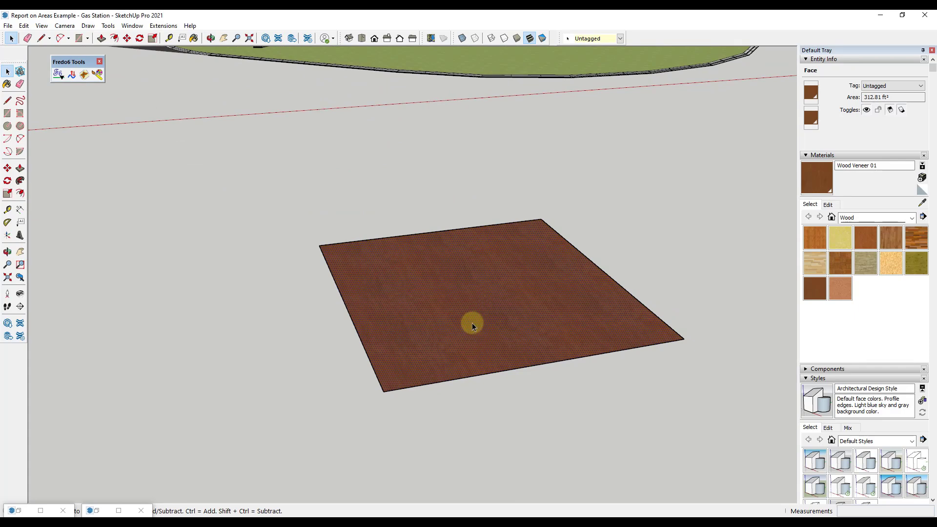
- Select the whole painted rectangle with its edges and refresh the restored area report for that selection
drag(280, 184, 751, 428)
click(96, 511)
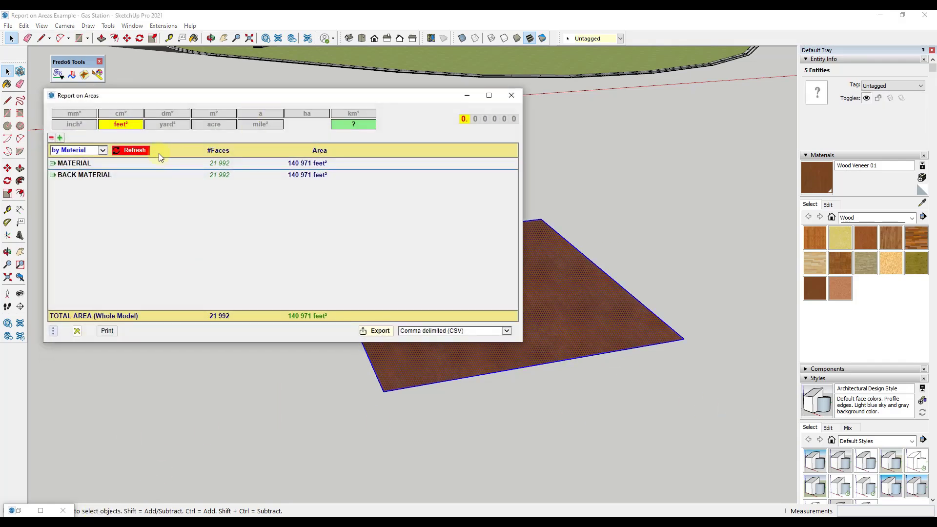
click(133, 151)
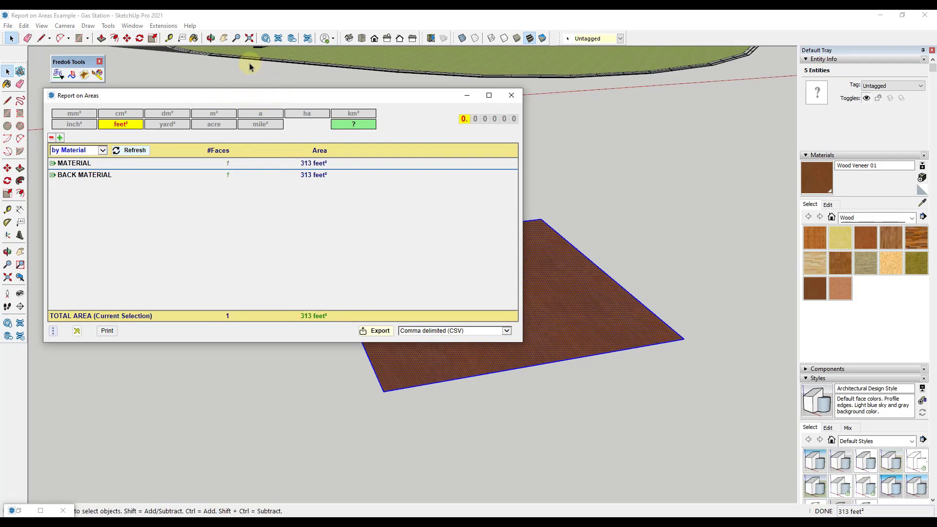
drag(254, 100, 237, 60)
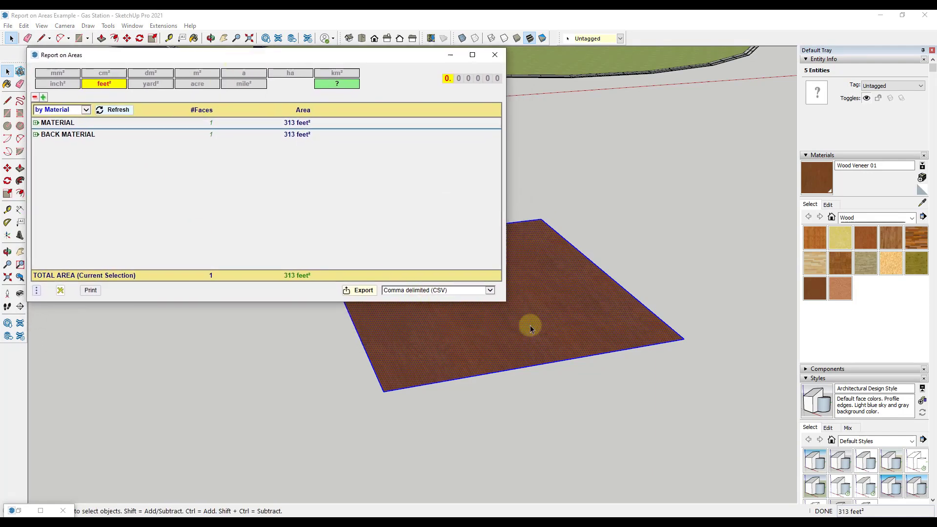
- Expand the Material and Back Material groups in the area report to examine them, and close the report
click(36, 134)
click(35, 123)
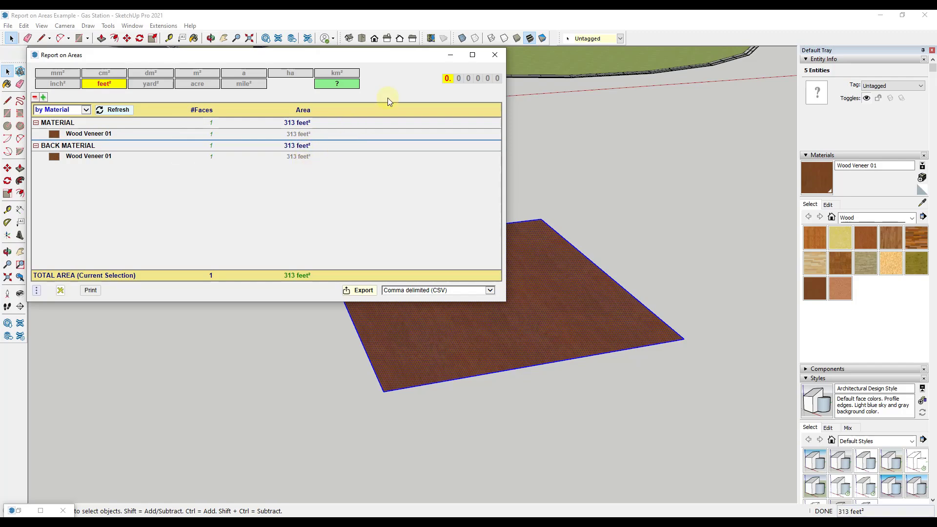
click(494, 54)
- Select the whole Gas Station component and run FredoTools' Report on Areas for it
scroll(402, 405, down, 3)
scroll(399, 368, down, 5)
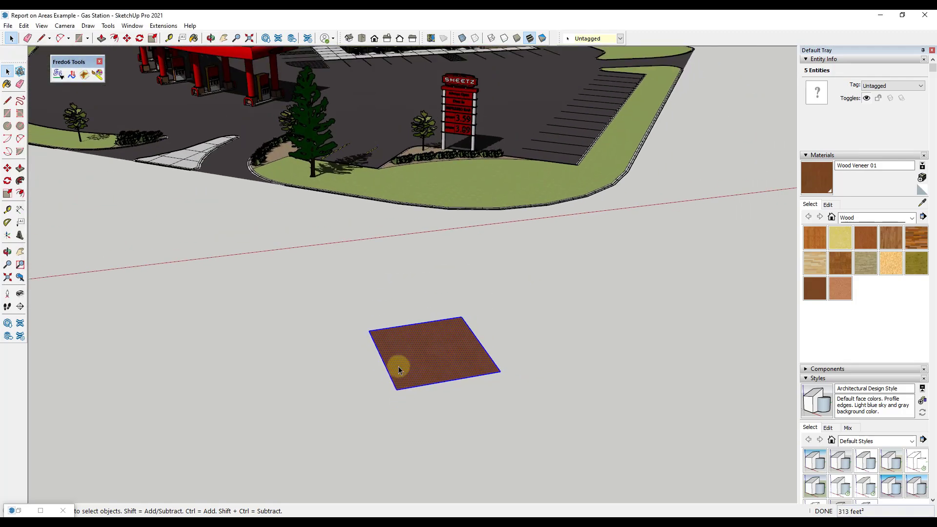
click(533, 240)
middle_drag(533, 241, 469, 234)
click(506, 162)
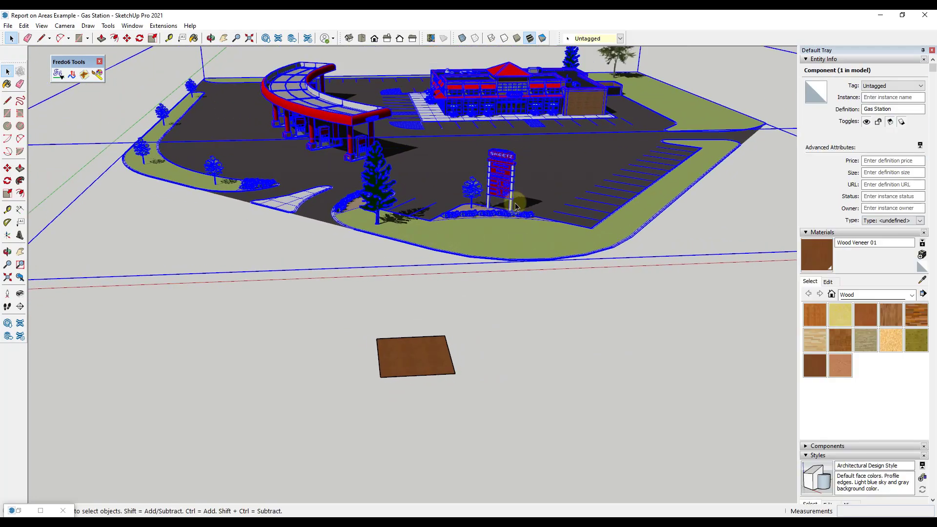
scroll(490, 300, down, 2)
scroll(493, 116, up, 5)
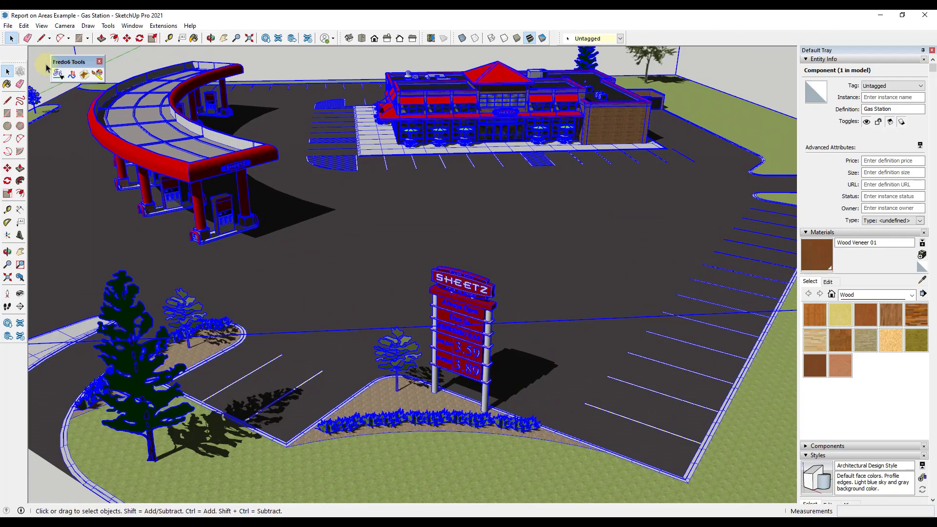
click(58, 75)
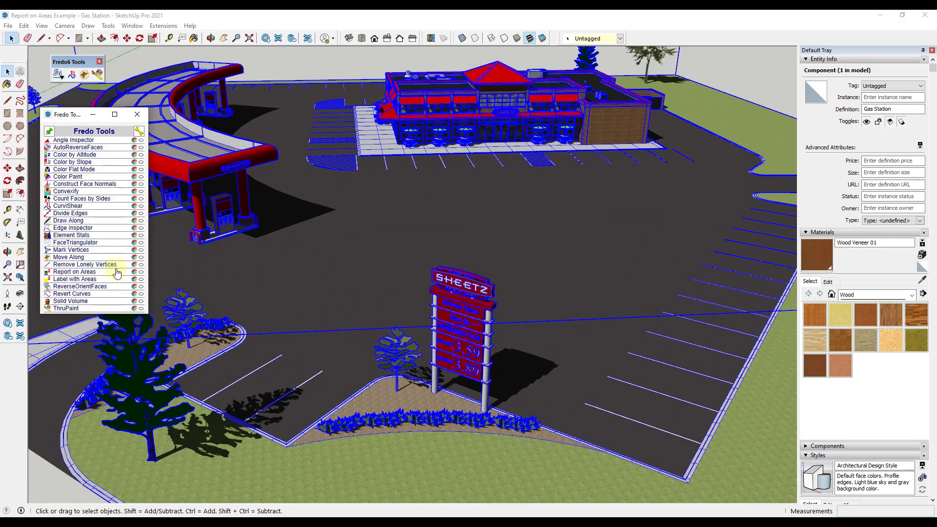
click(90, 272)
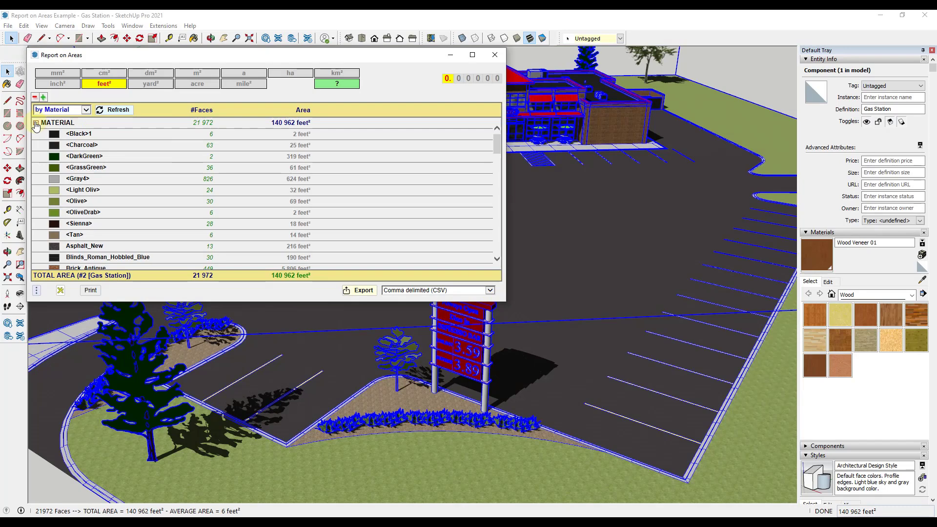
- Examine the Material and Back Material groups of the area report one after the other, collapsing each again
click(36, 124)
click(35, 135)
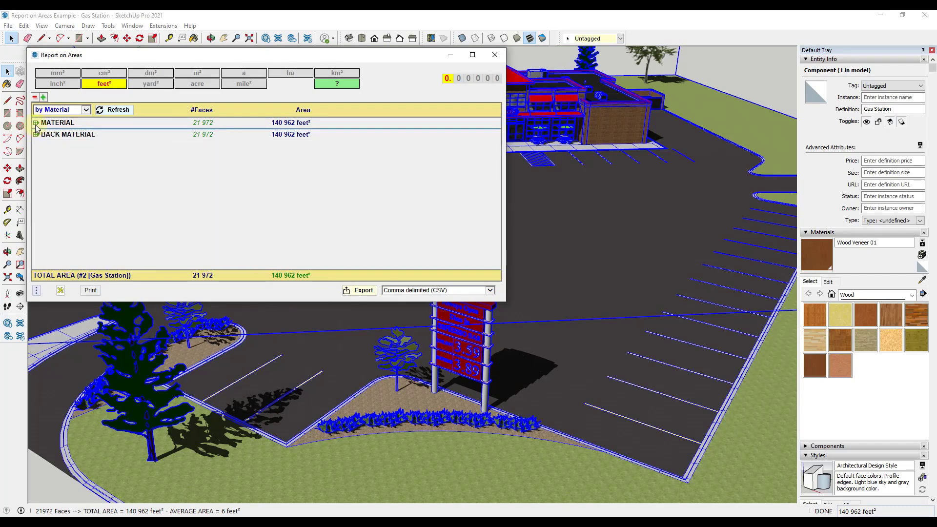
click(35, 123)
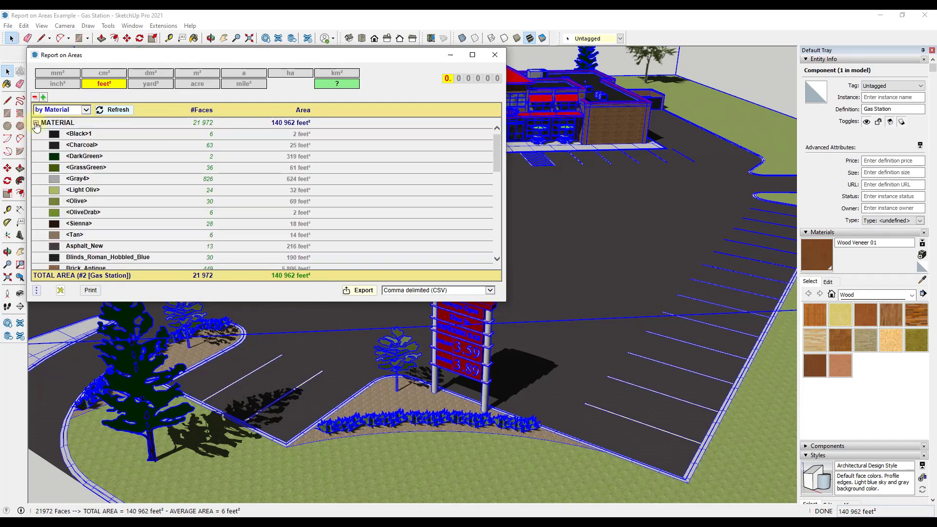
click(36, 123)
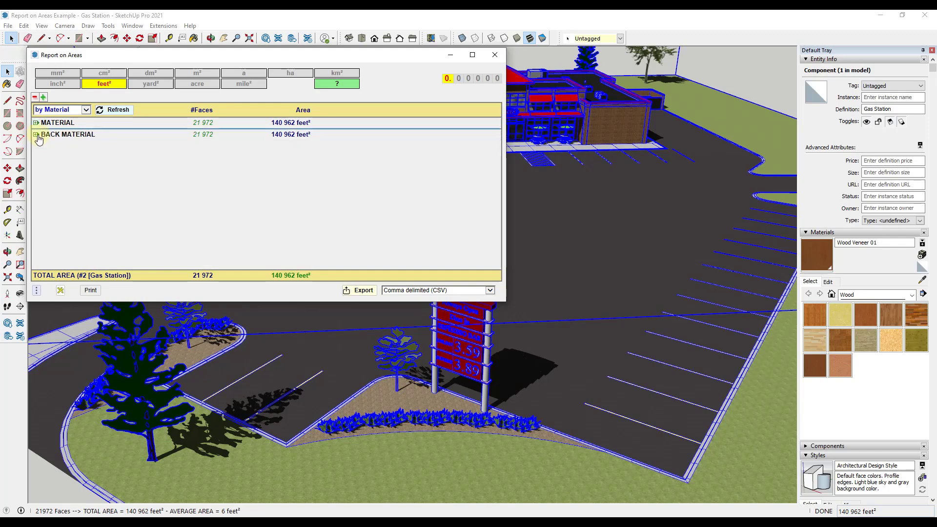
click(35, 135)
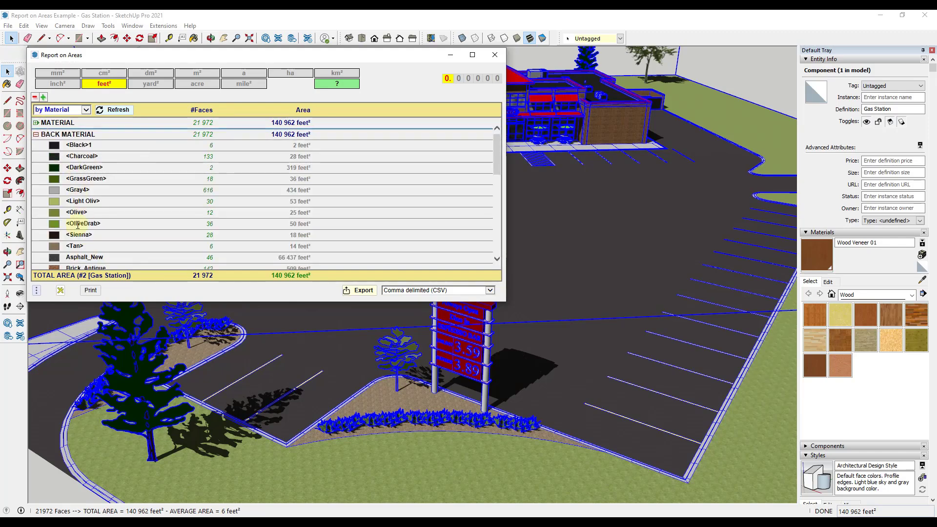
click(36, 134)
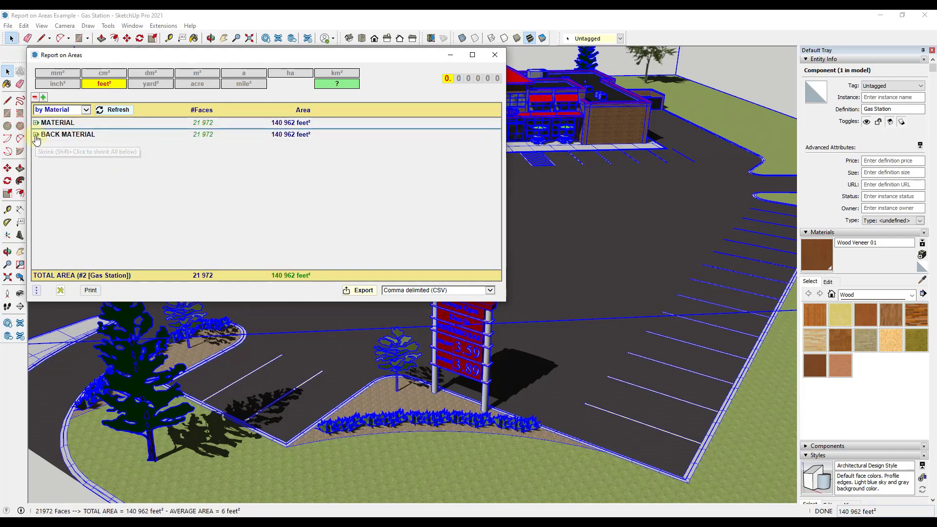
- Move the report clear of the store building and compare its brick wall with the Brick_Antique entry under Material
drag(192, 59, 459, 246)
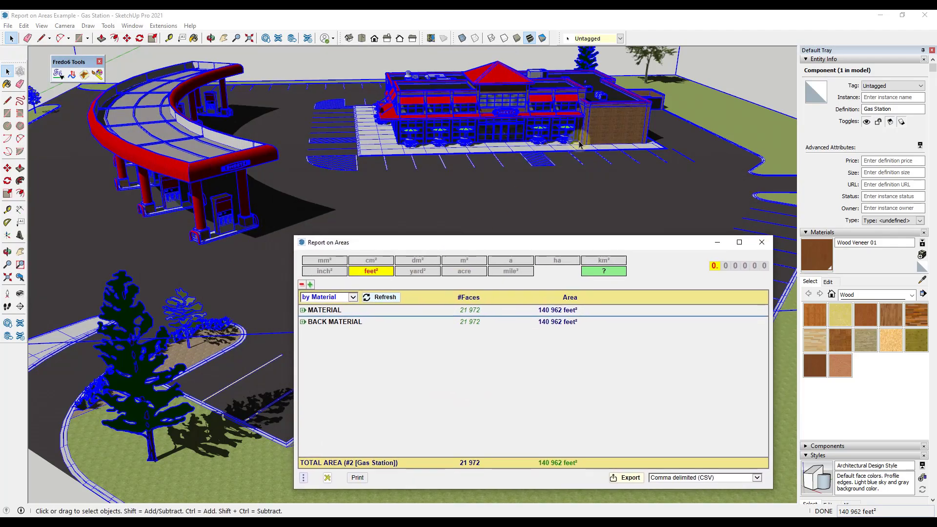
scroll(666, 95, up, 3)
click(303, 309)
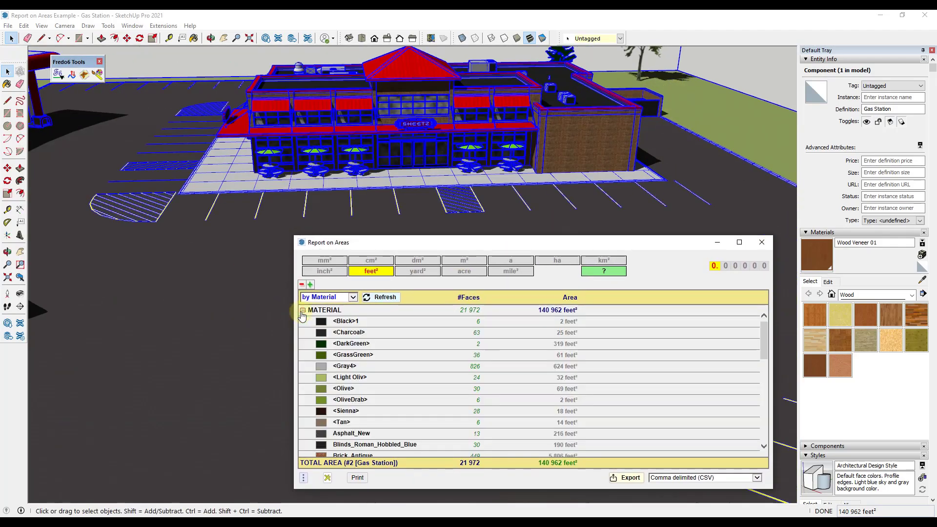
scroll(638, 134, up, 5)
scroll(638, 135, down, 6)
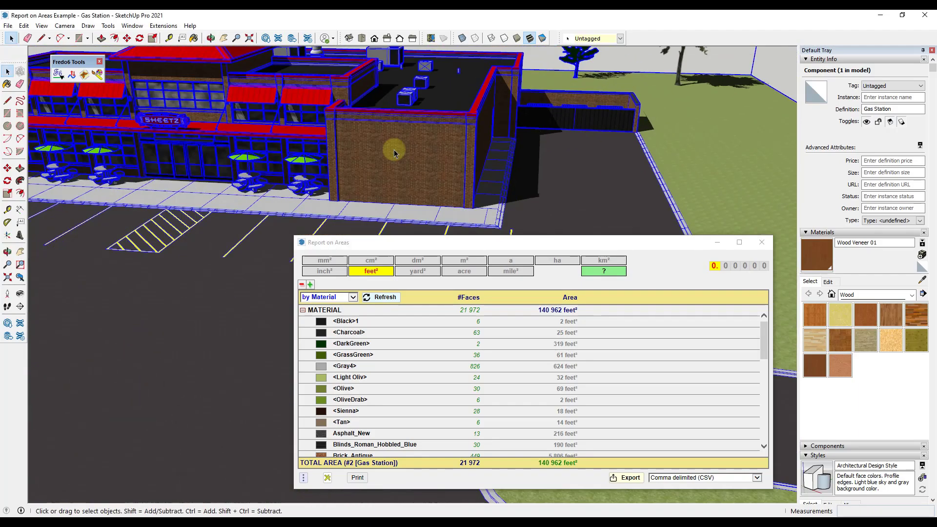
scroll(412, 388, down, 2)
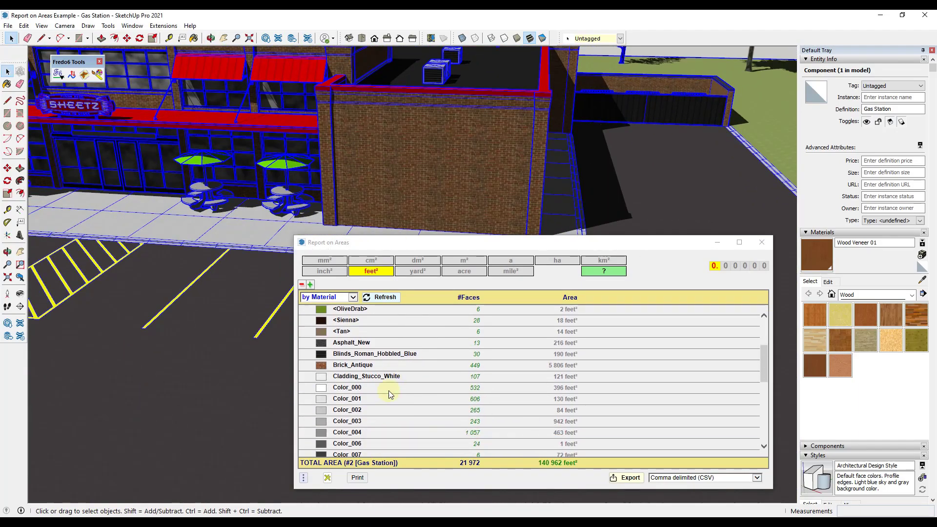
mouse_move(572, 366)
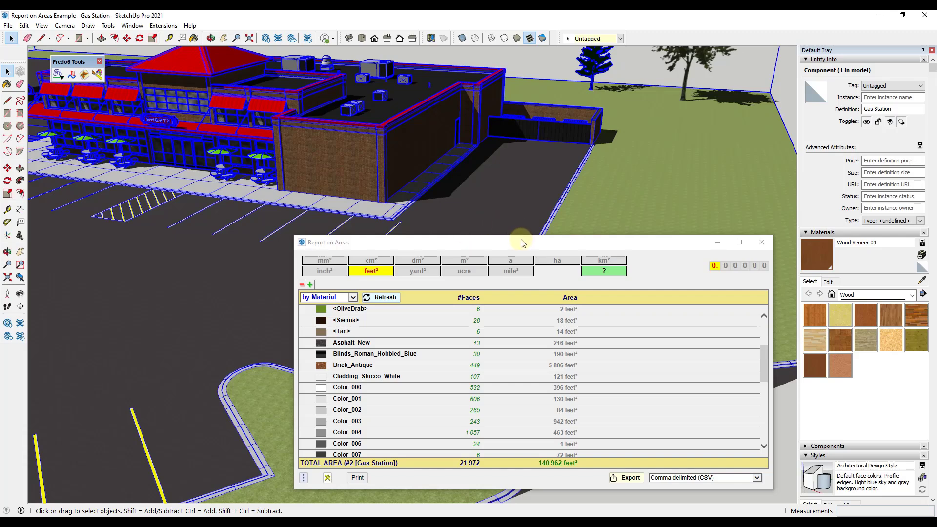
scroll(383, 352, up, 3)
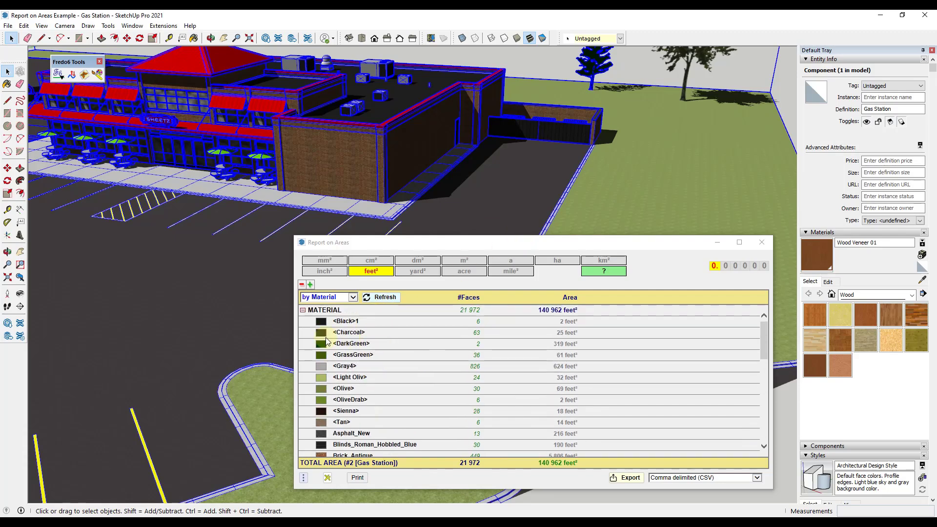
- Collapse the Material group and examine the Back Material areas of the gas station, leaving both groups collapsed
click(303, 314)
click(303, 311)
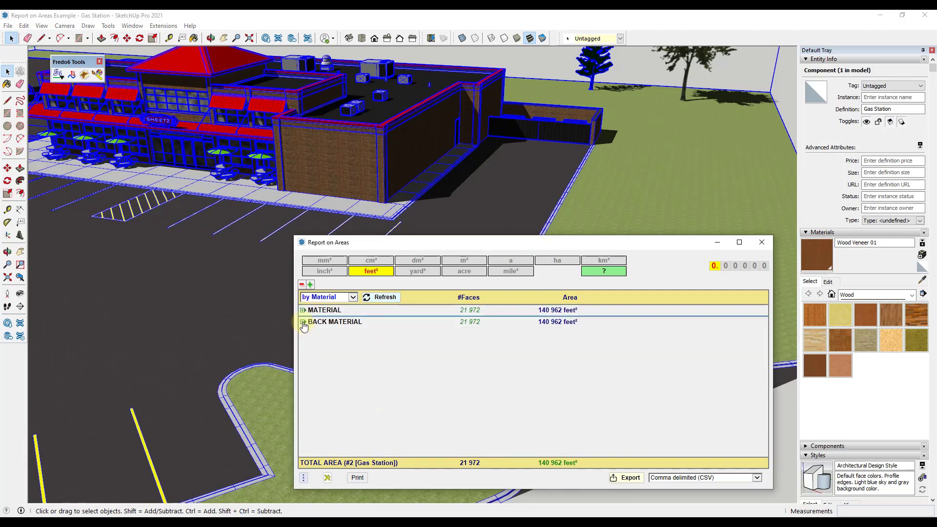
click(302, 322)
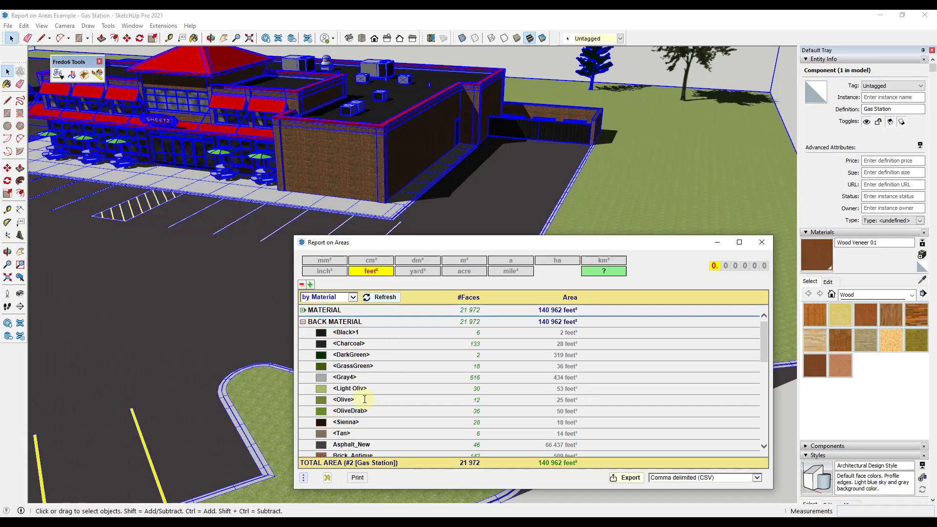
click(302, 322)
- Select the curved canopy roof group inside the Gas Station component and refresh the area report for it
drag(483, 242, 523, 172)
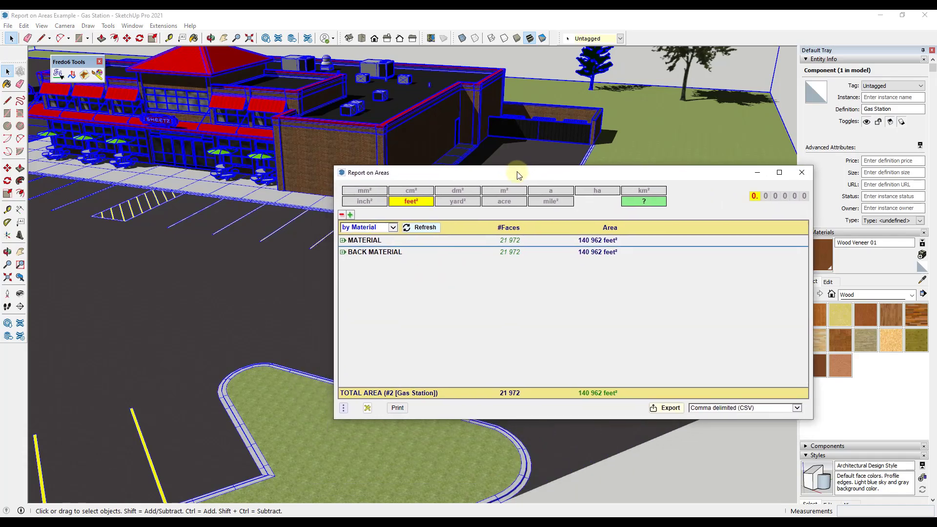
scroll(394, 130, down, 6)
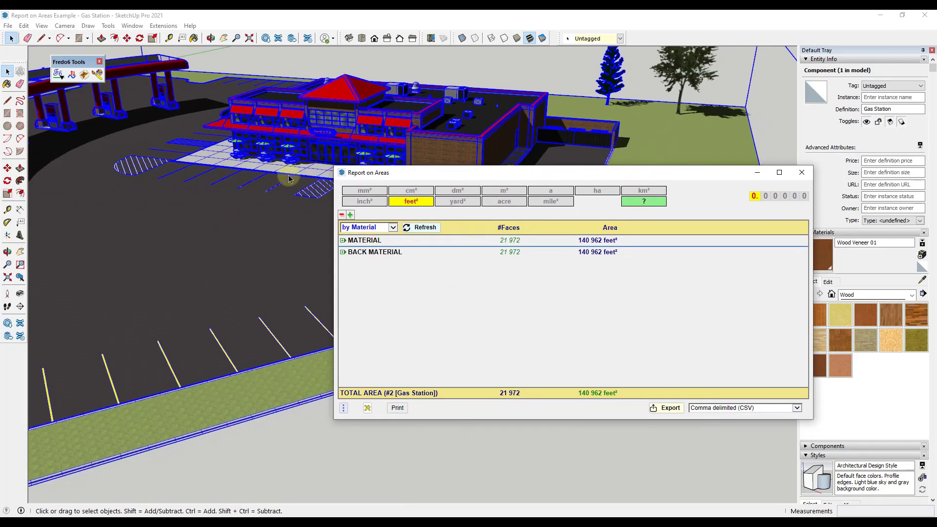
scroll(393, 127, down, 2)
scroll(169, 117, up, 2)
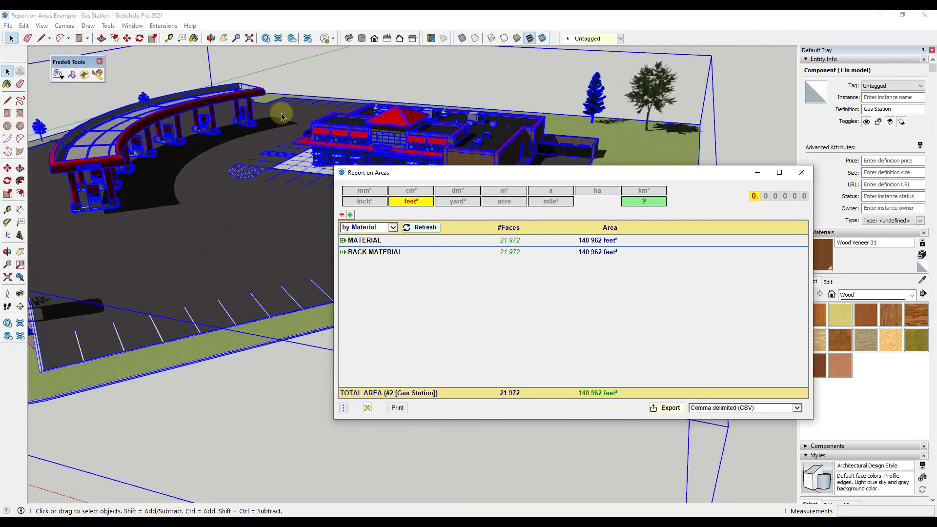
click(190, 286)
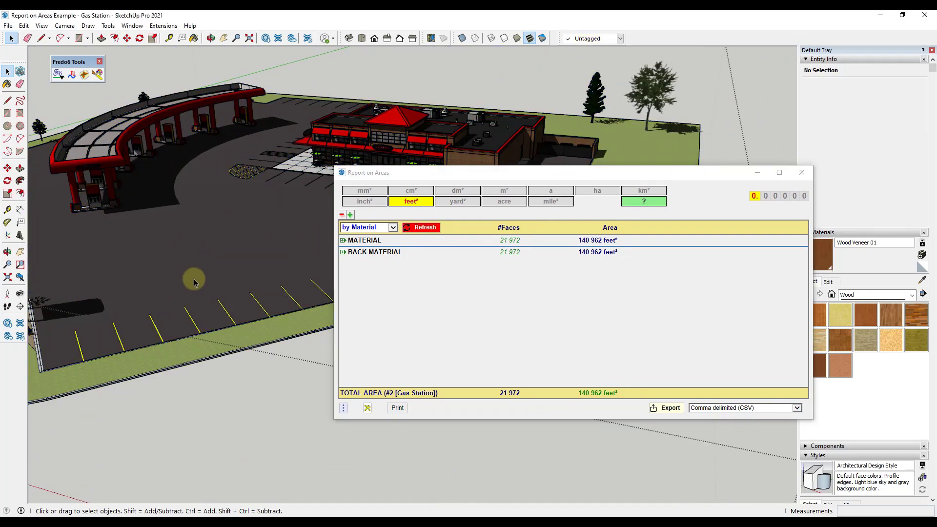
click(121, 169)
scroll(122, 168, up, 5)
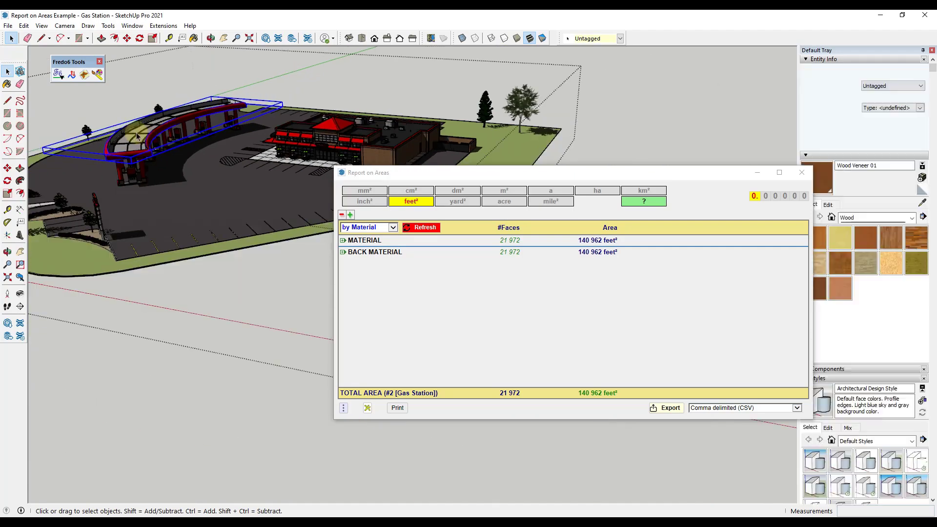
middle_drag(122, 167, 271, 234)
click(425, 227)
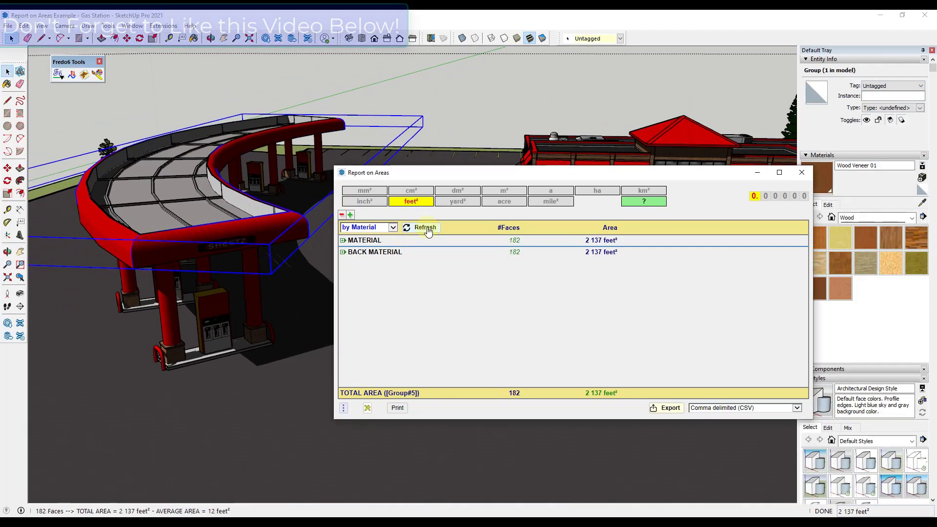
- Expand both material groups for the canopy and read the exact area of Roofing_Metal_Standing_Seam_Red
click(342, 240)
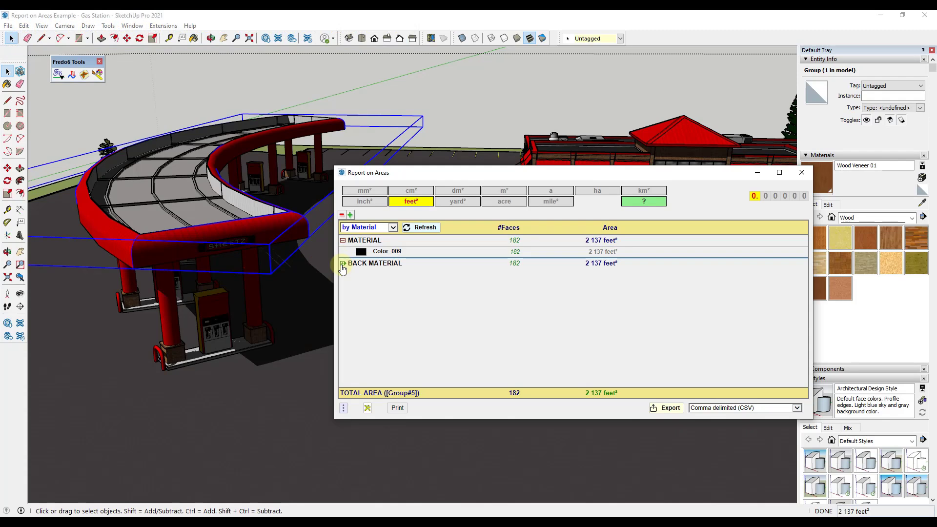
click(342, 263)
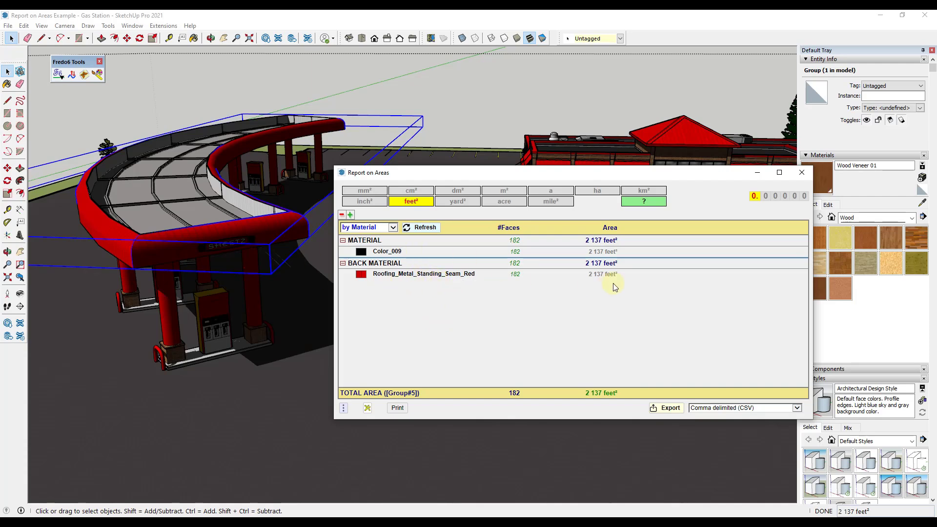
mouse_move(613, 283)
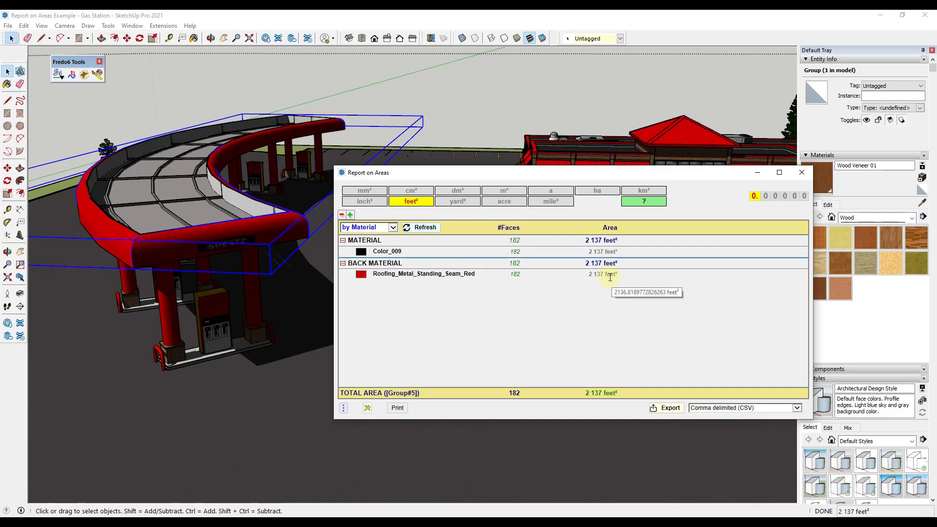
- Select the grass faces around the parking lot and refresh the area report for that selection
scroll(274, 290, down, 6)
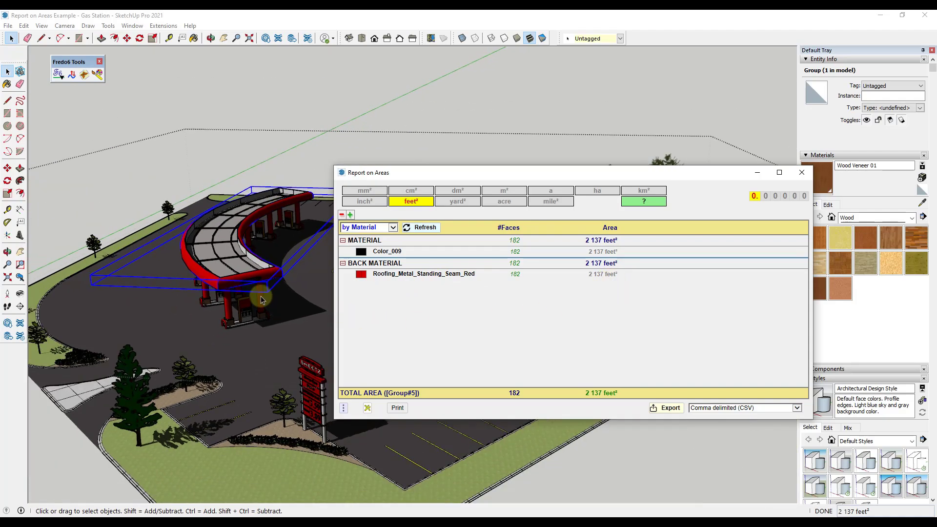
scroll(274, 290, up, 4)
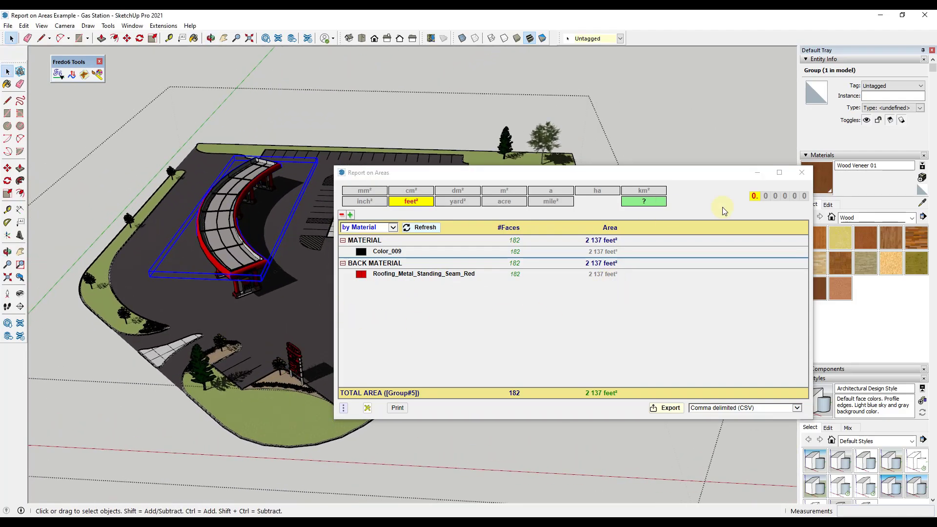
drag(705, 174, 757, 63)
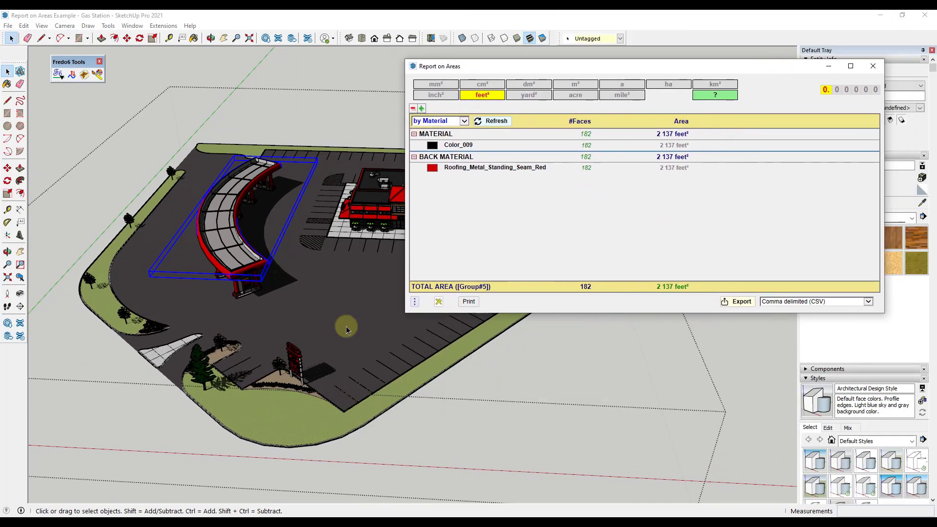
click(277, 423)
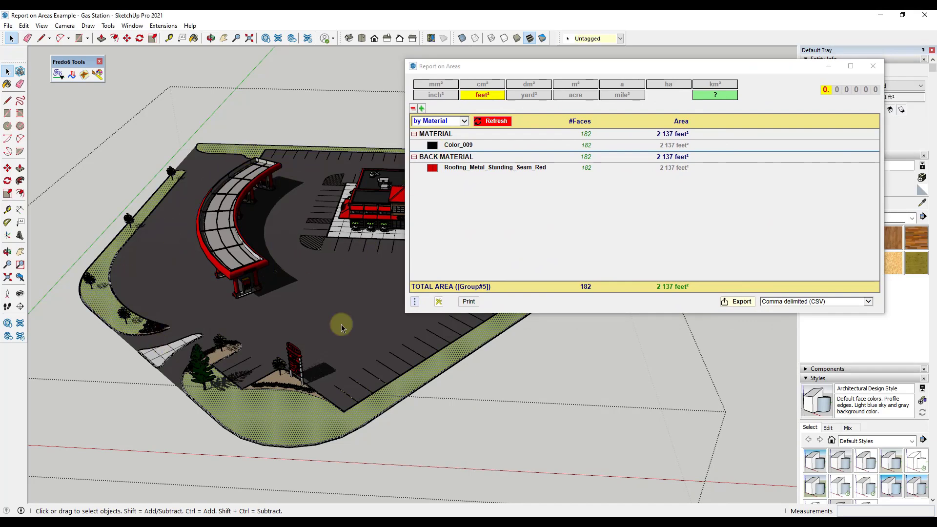
click(495, 121)
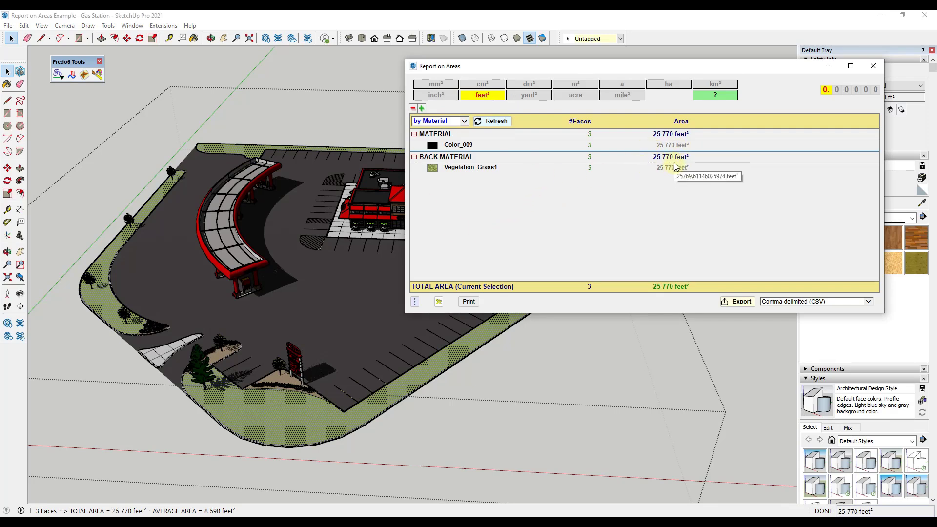
- View the reported grass area in square yards and square inches, and return the units to square feet
click(527, 96)
click(494, 100)
click(436, 97)
click(478, 96)
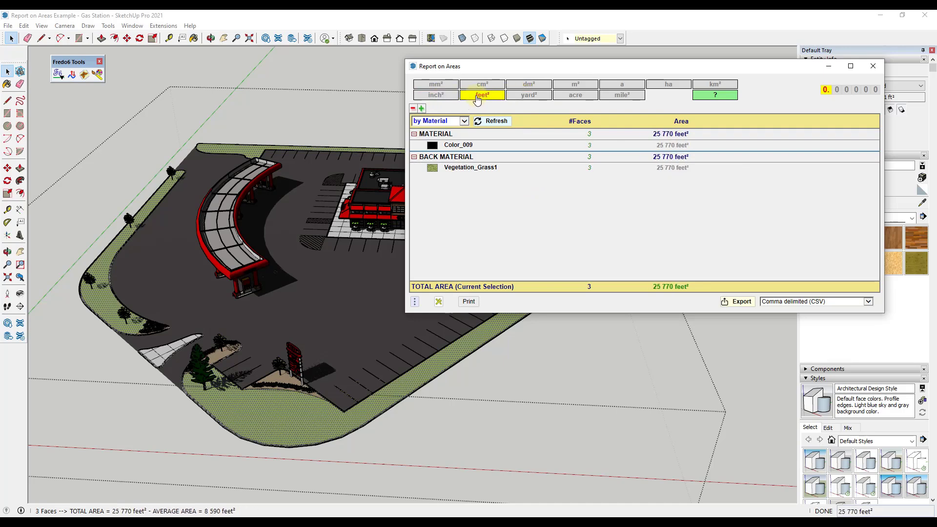
- Leave the component, select the whole Gas Station component again and refresh the area report
click(361, 73)
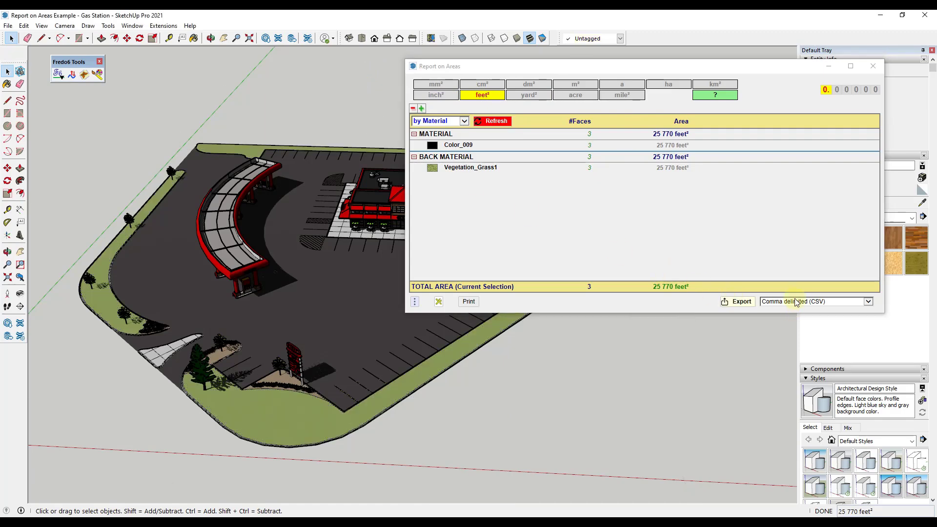
click(326, 216)
click(483, 122)
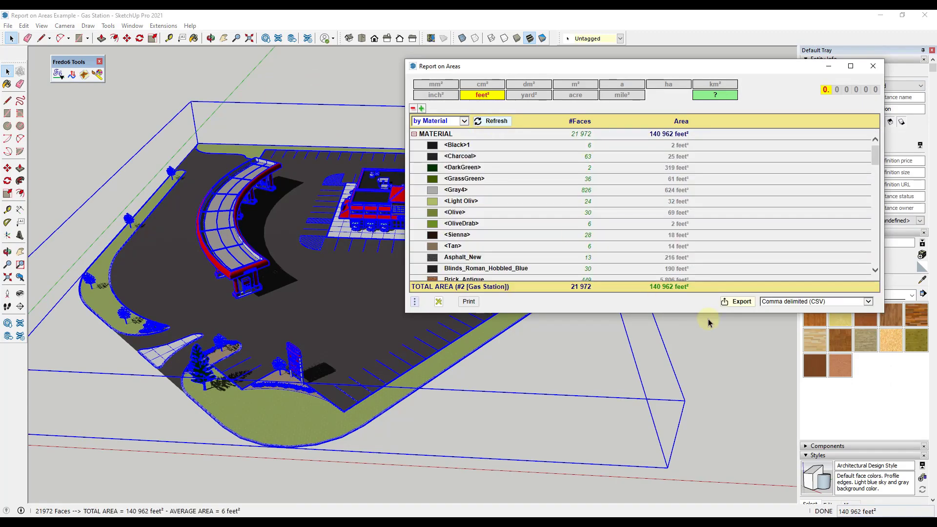
- Export the area report as a comma-delimited CSV file under its suggested name and open it in Excel
click(739, 302)
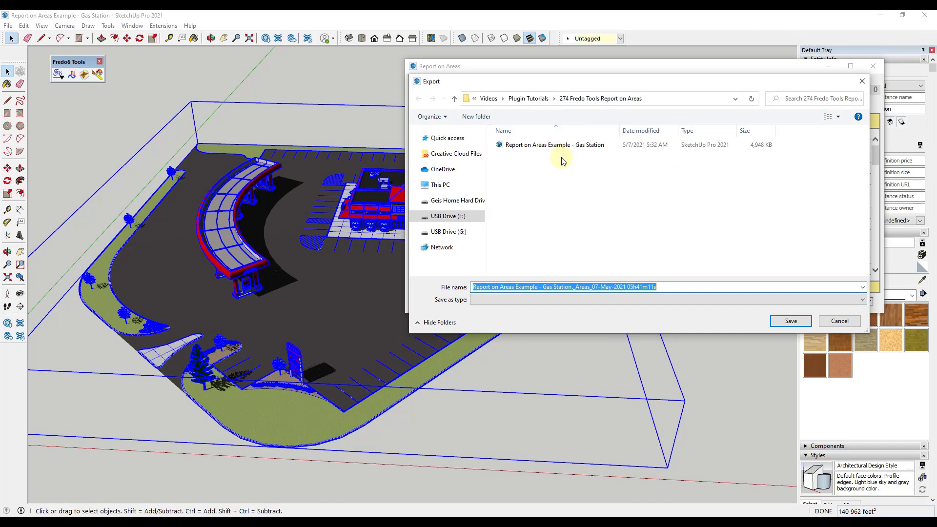
click(791, 321)
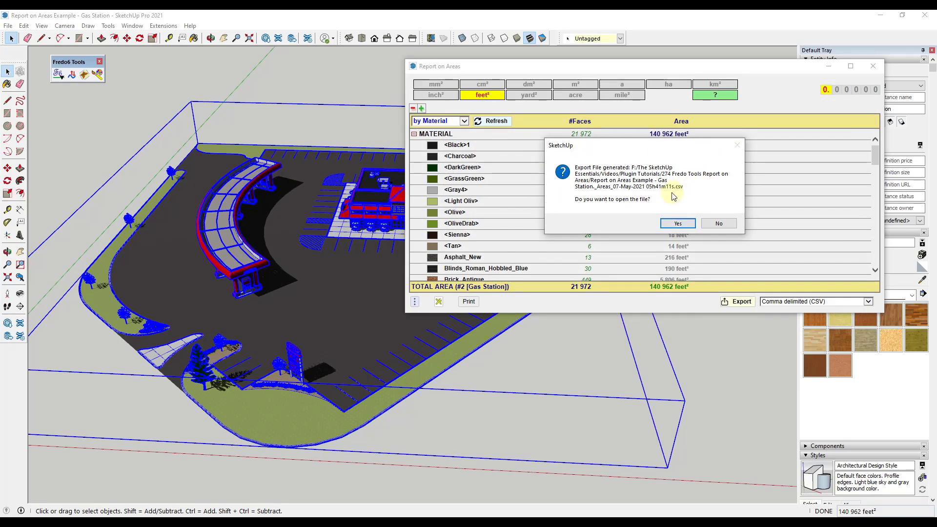
click(677, 223)
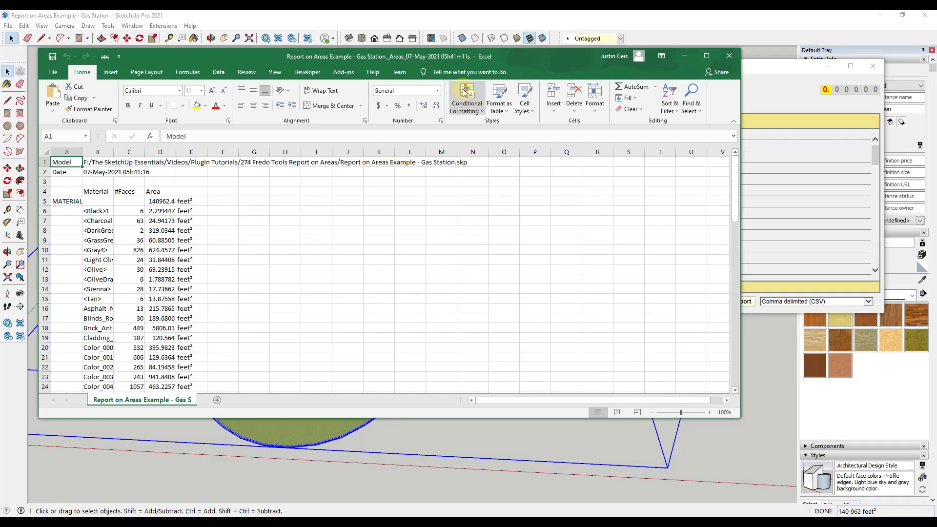
- Maximize the exported workbook, widen column B to show the material names, and examine the listed areas
double_click(557, 57)
scroll(137, 355, down, 5)
scroll(108, 246, up, 4)
drag(75, 113, 116, 113)
scroll(181, 349, down, 4)
click(175, 193)
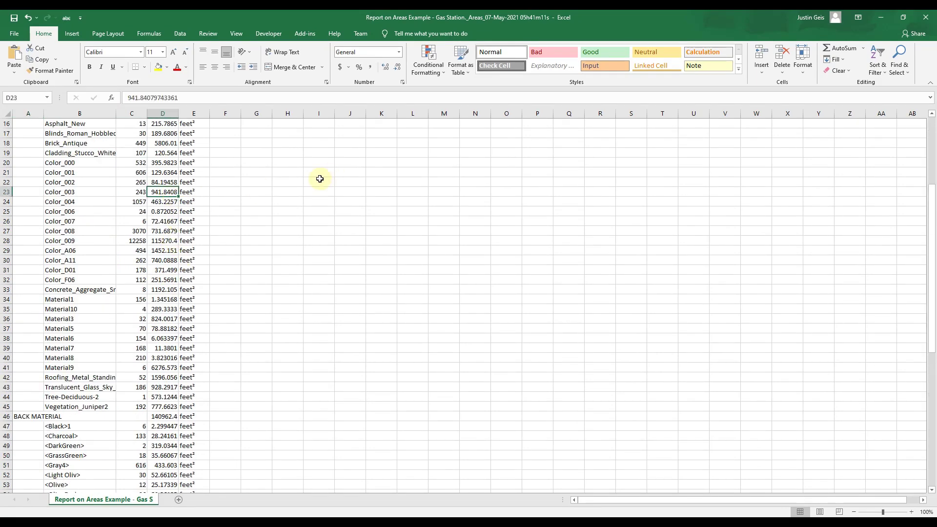